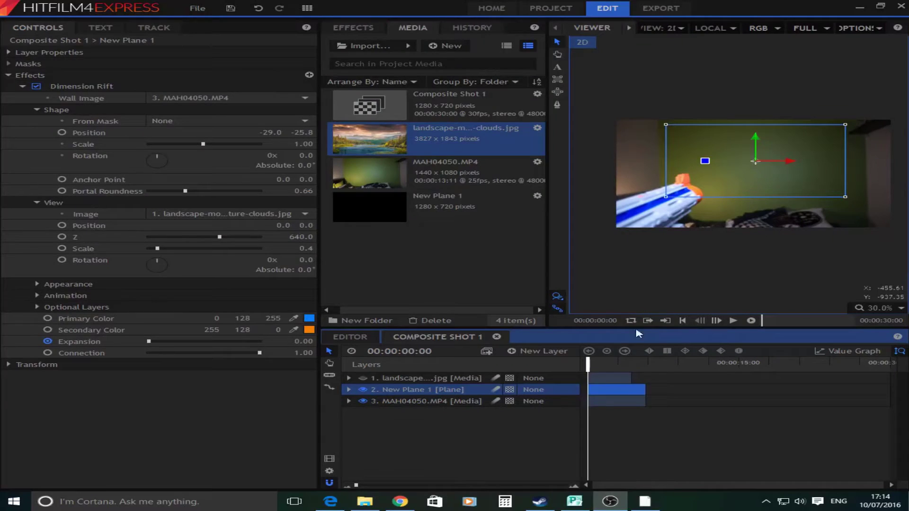
# Preview the portal playback, then return to the start of the composition
pyautogui.click(735, 321)
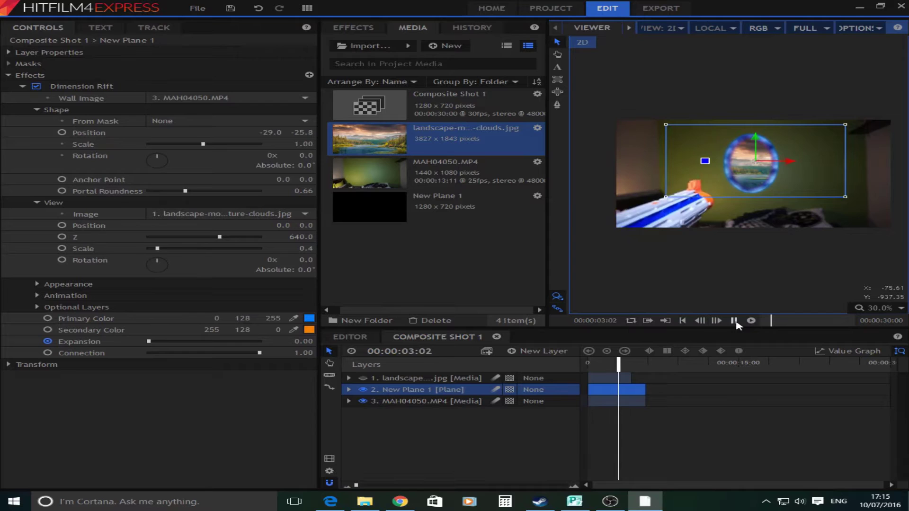
pyautogui.click(734, 321)
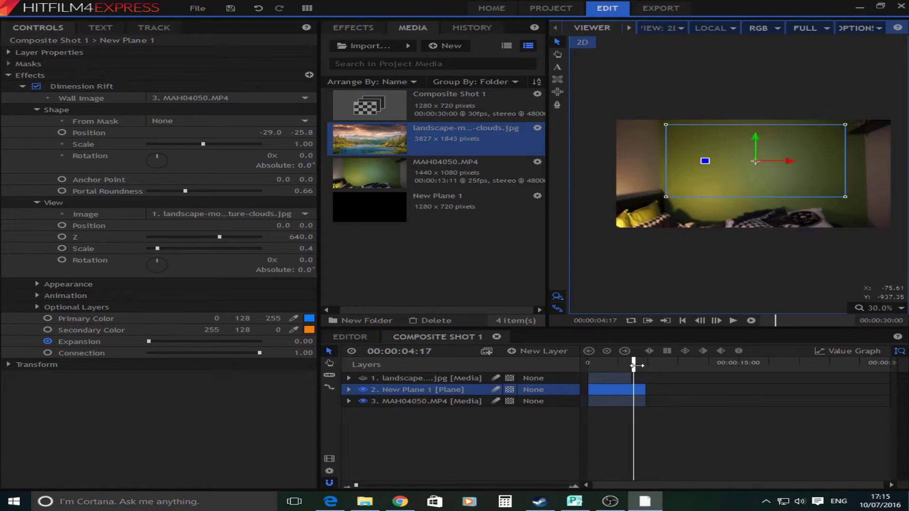
pyautogui.moveTo(637, 366); pyautogui.dragTo(613, 365)
pyautogui.press('Home')
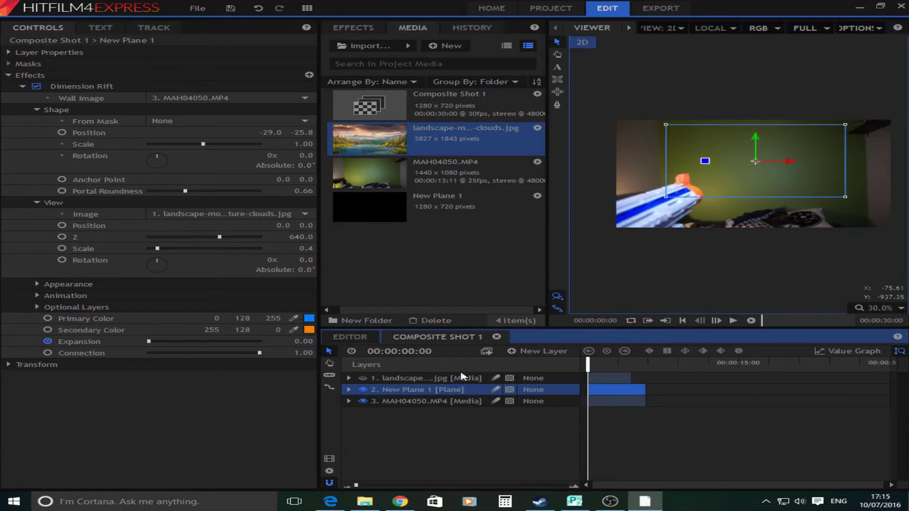
# Delete the landscape and New Plane 1 layers, then scrub to about five seconds
pyautogui.click(417, 379)
pyautogui.press('Delete')
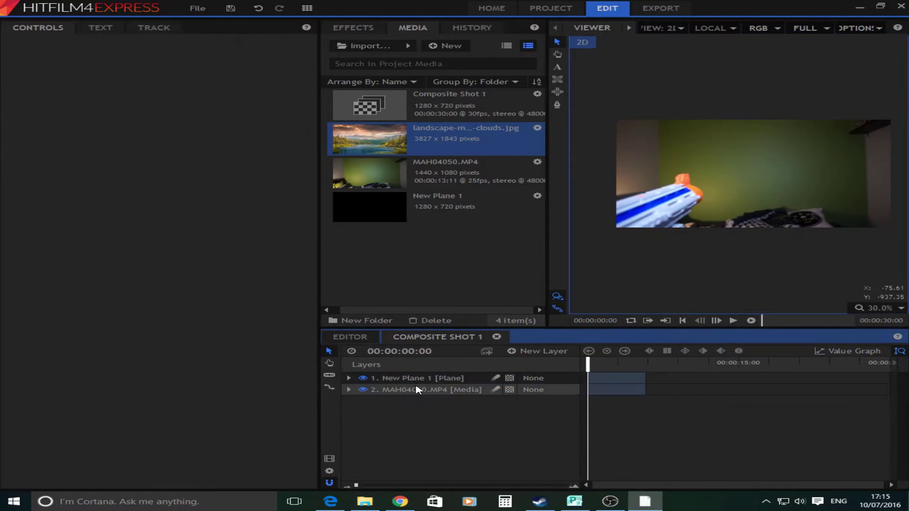
pyautogui.click(417, 379)
pyautogui.press('Delete')
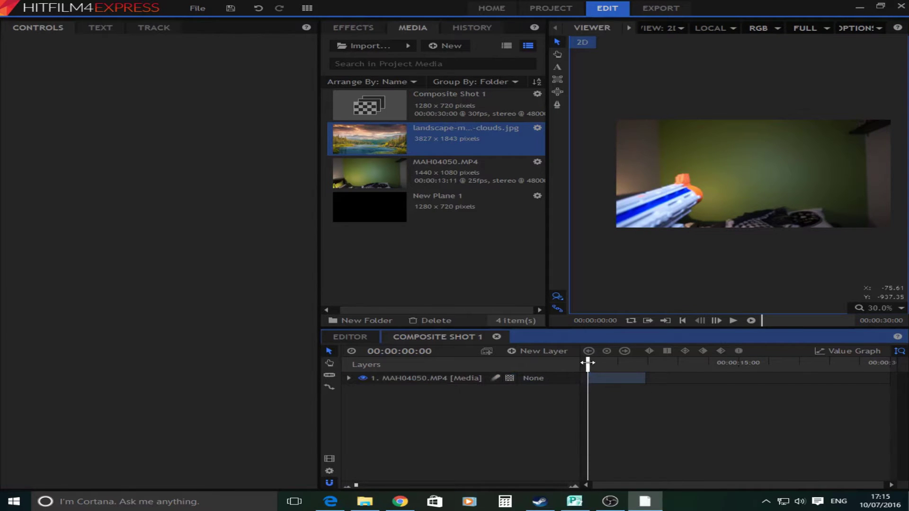
pyautogui.moveTo(588, 363); pyautogui.dragTo(499, 373)
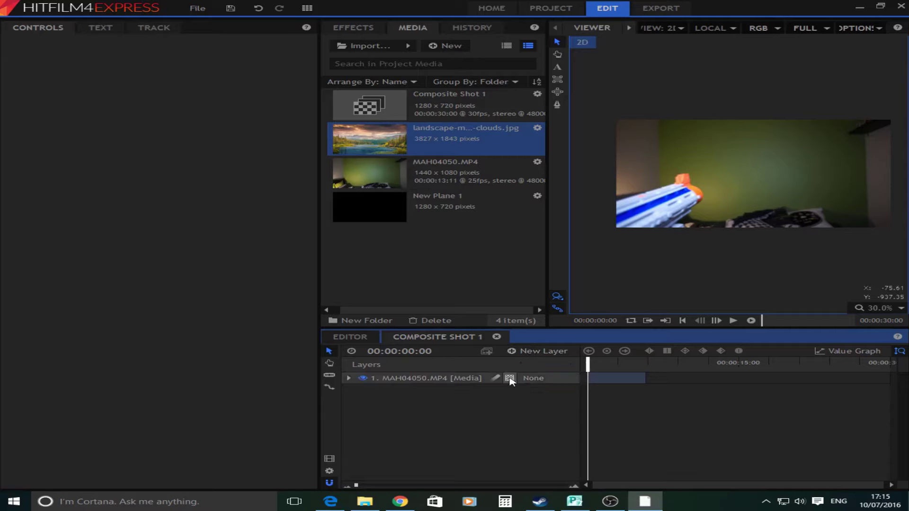
# Add a new plane layer and trim its end to match the MAH04050 clip
pyautogui.rightClick(508, 400)
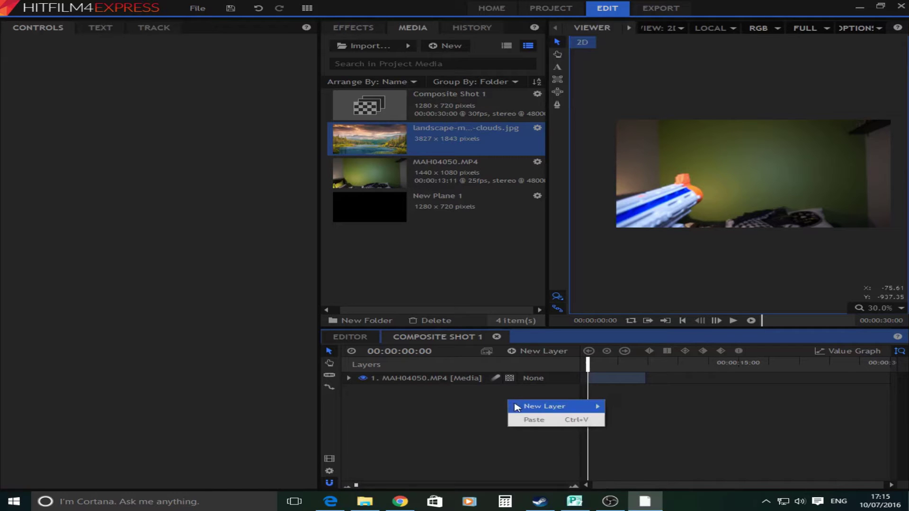
pyautogui.moveTo(527, 407)
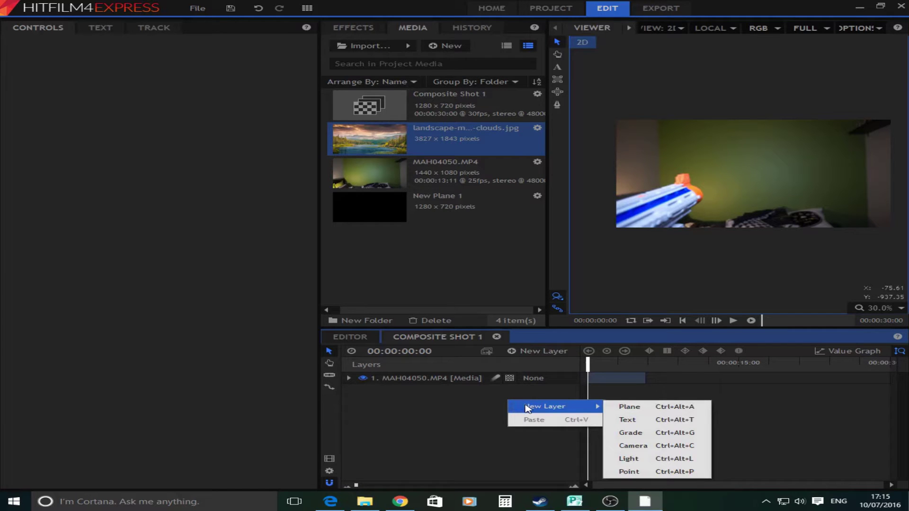
pyautogui.click(629, 406)
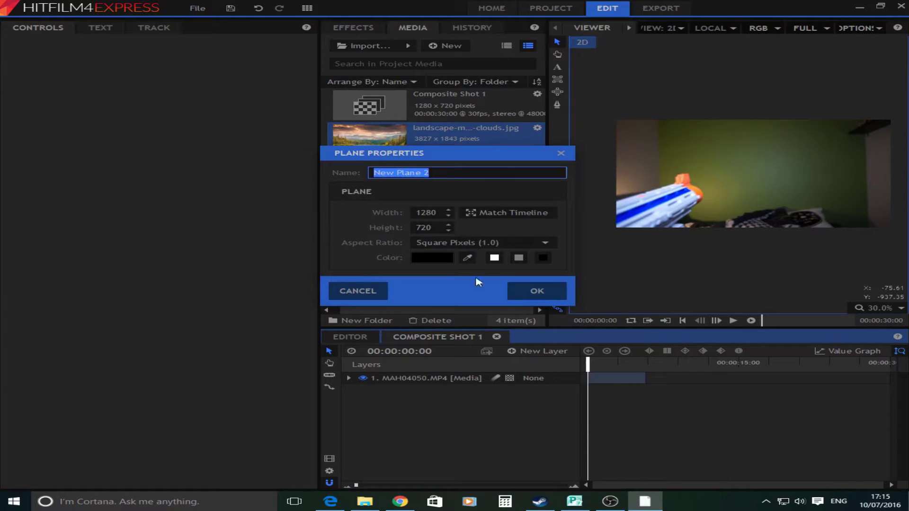
pyautogui.click(536, 292)
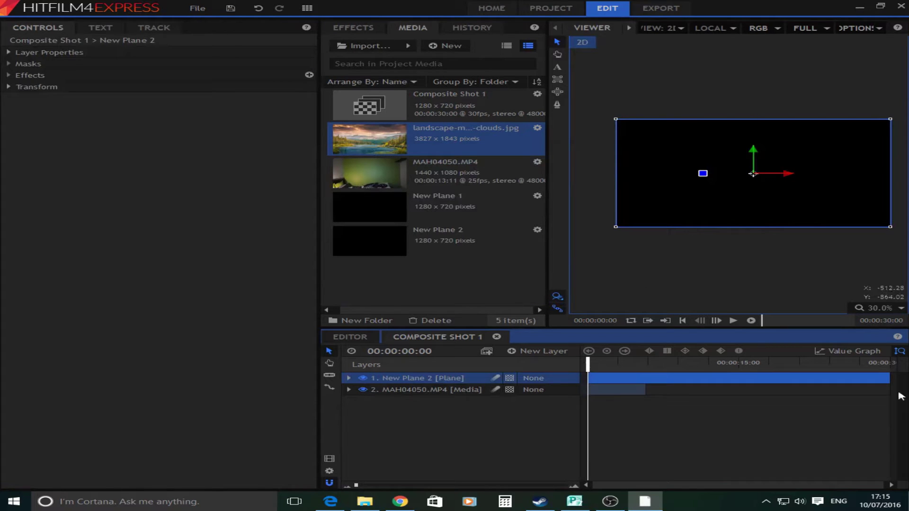
pyautogui.moveTo(886, 379); pyautogui.dragTo(645, 379)
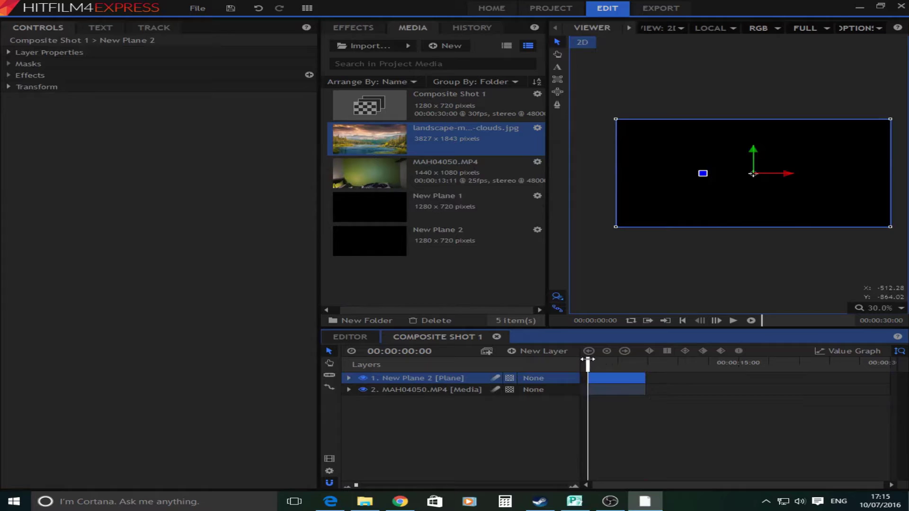
# Rename the New Plane 2 layer to Portal
pyautogui.rightClick(451, 381)
pyautogui.click(485, 359)
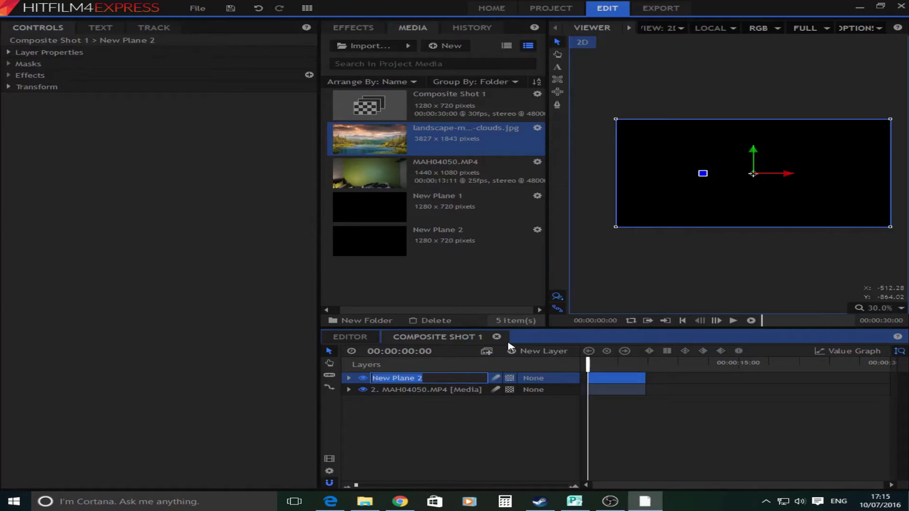
pyautogui.press('BackSpace')
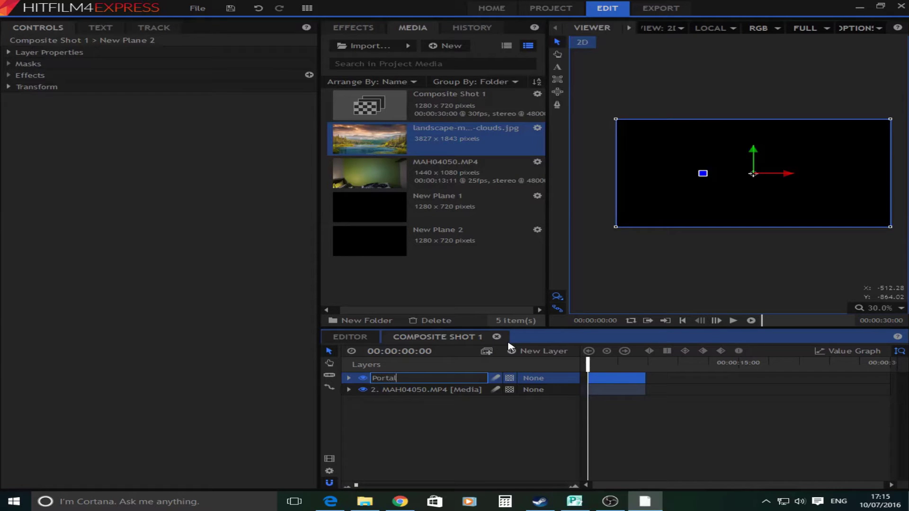
pyautogui.click(499, 435)
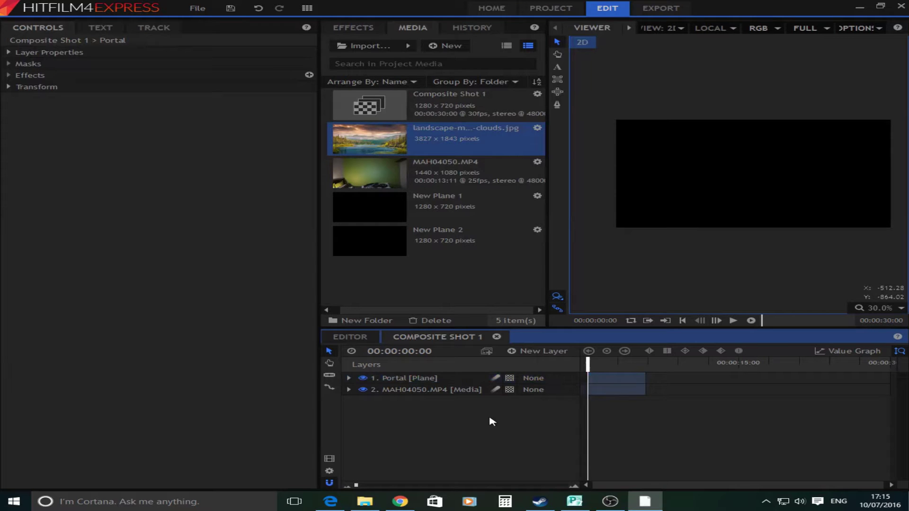
# Search the effects for 'rif' and drag Dimension Rift onto the Portal layer
pyautogui.click(352, 29)
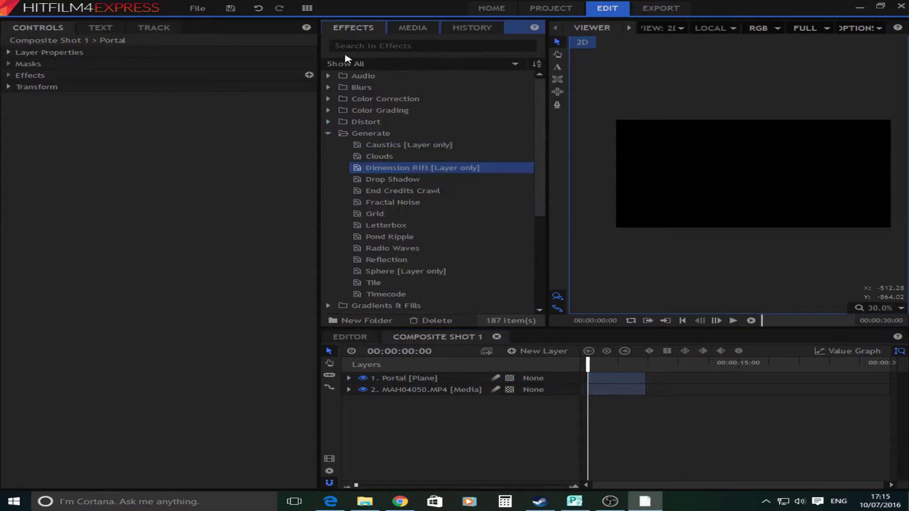
pyautogui.click(328, 132)
pyautogui.click(390, 46)
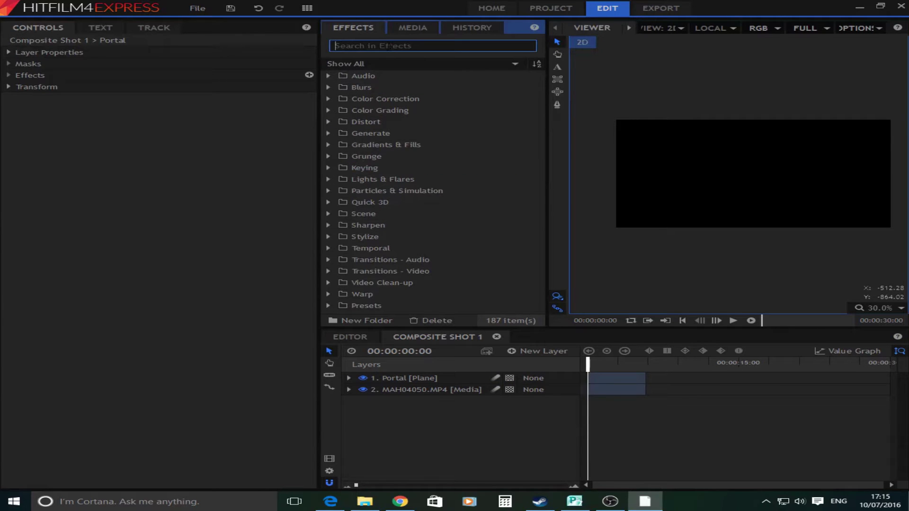
pyautogui.write('riff')
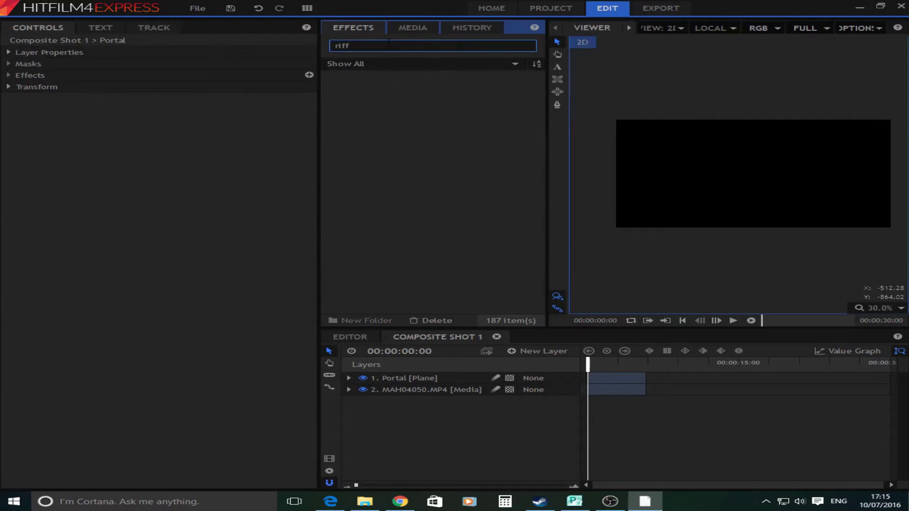
pyautogui.press('BackSpace')
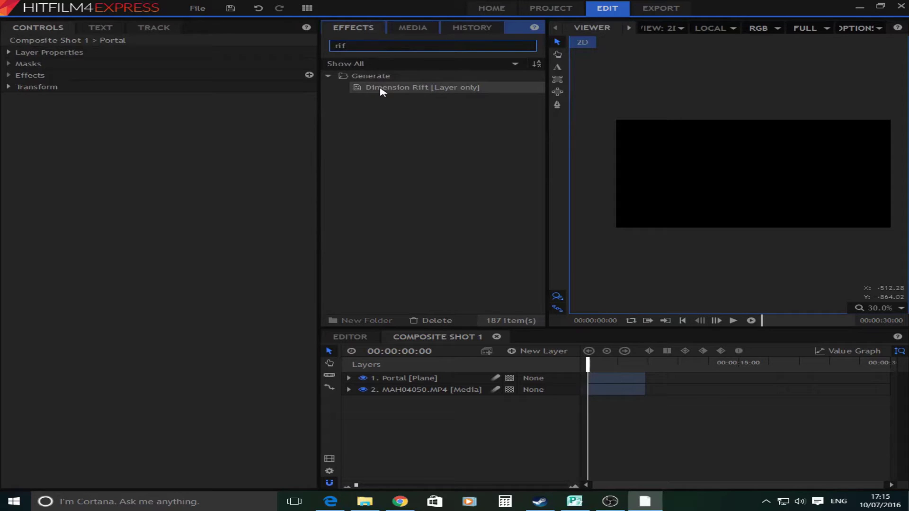
pyautogui.moveTo(371, 88); pyautogui.dragTo(609, 382)
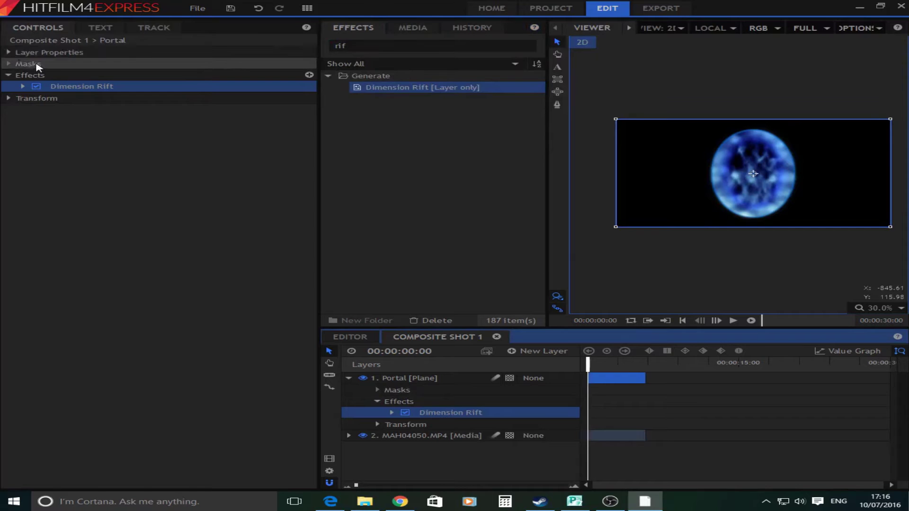
# Set the Dimension Rift Wall Image to 2. MAH04050.MP4
pyautogui.click(22, 86)
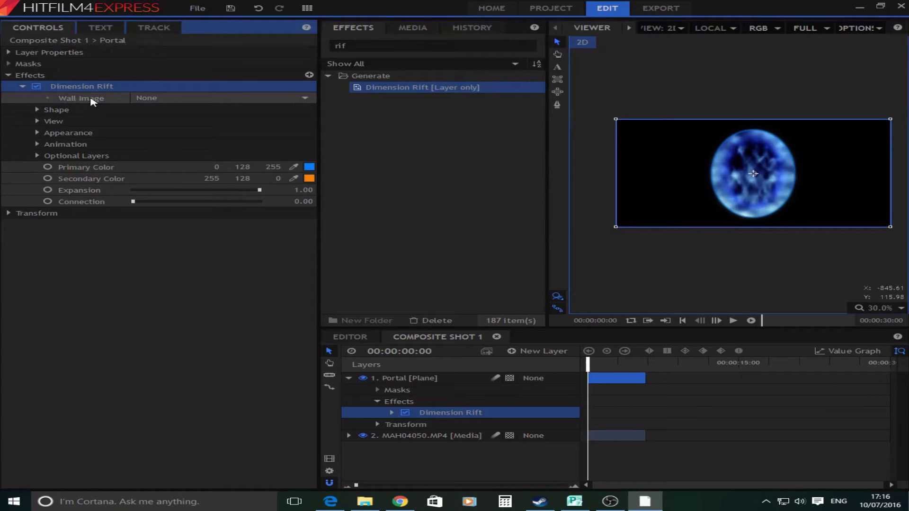
pyautogui.click(142, 98)
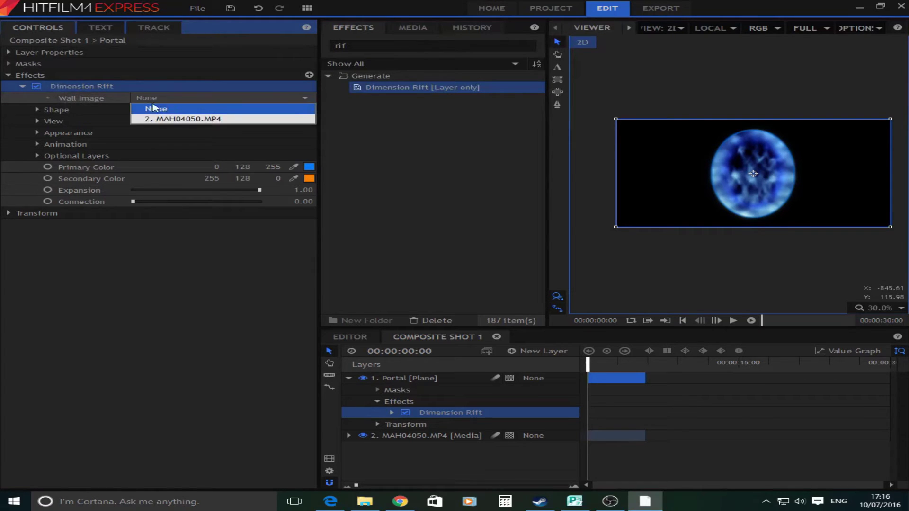
pyautogui.click(187, 120)
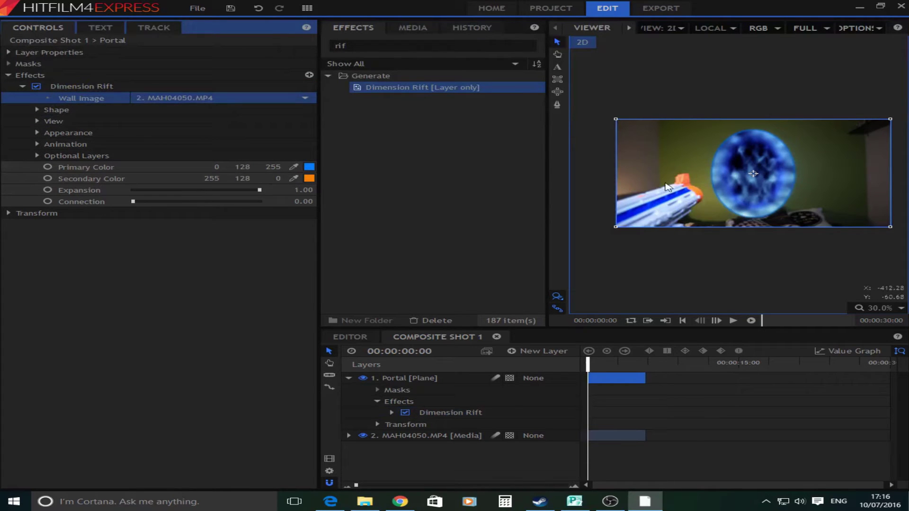
# Move the portal plane higher in the viewer and shrink it to a smaller rift
pyautogui.moveTo(668, 179); pyautogui.dragTo(671, 156)
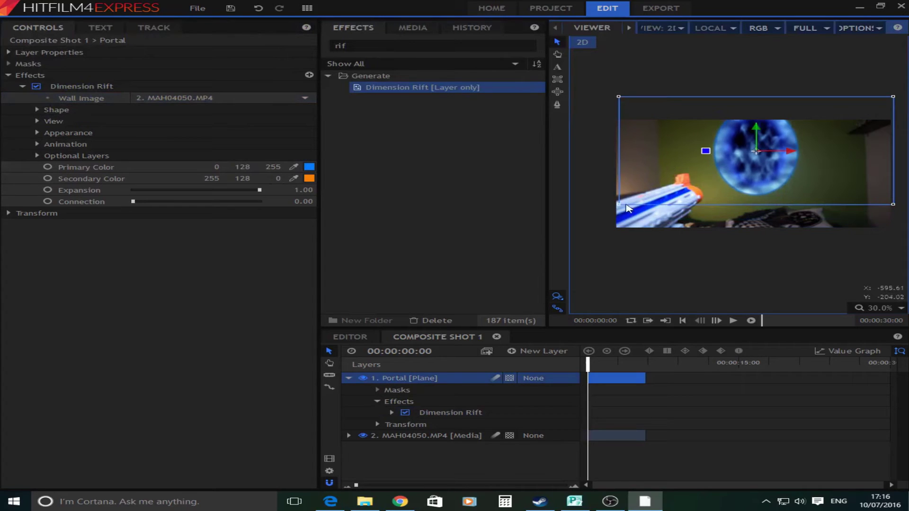
pyautogui.moveTo(627, 209); pyautogui.dragTo(681, 189)
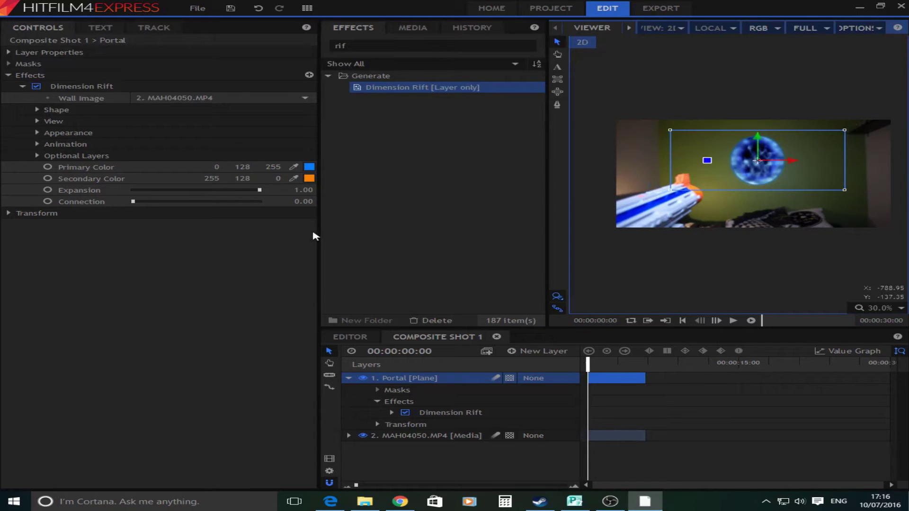
pyautogui.click(205, 308)
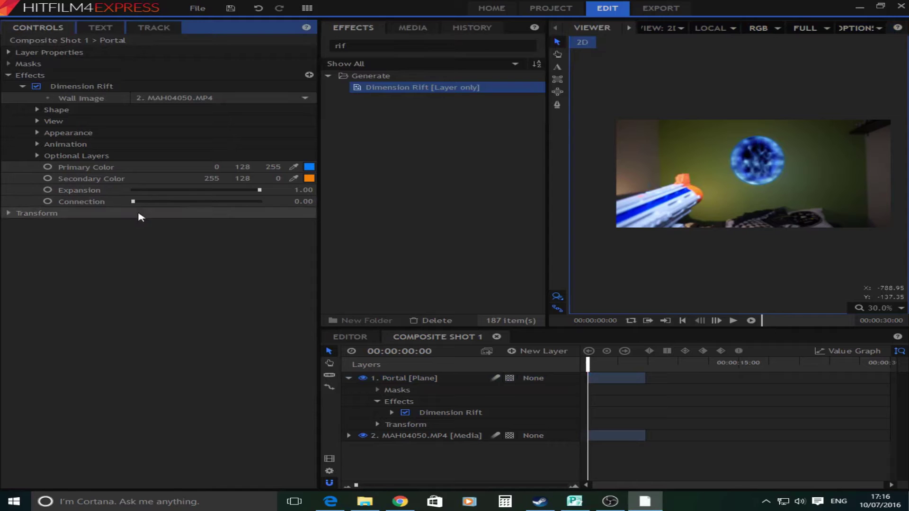
# Set Expansion to 0.00 and keyframe it at the first frame
pyautogui.click(349, 378)
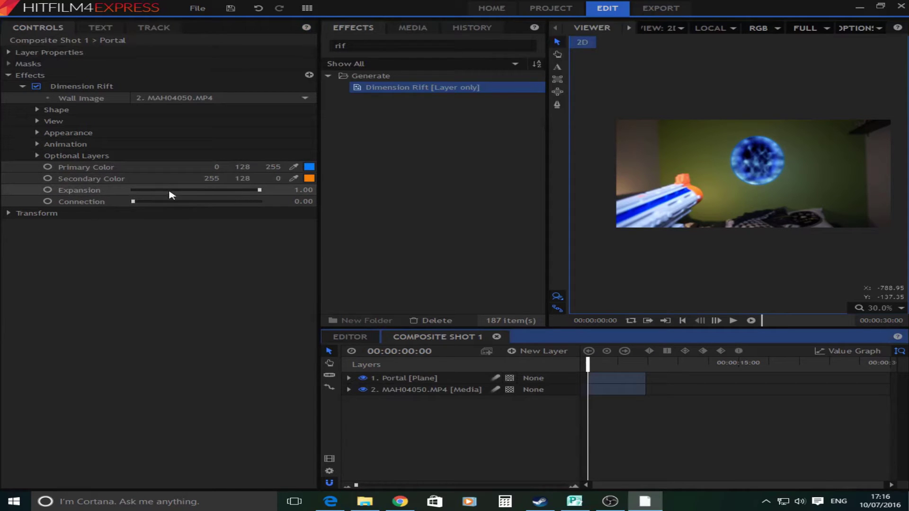
pyautogui.moveTo(209, 194); pyautogui.dragTo(134, 193)
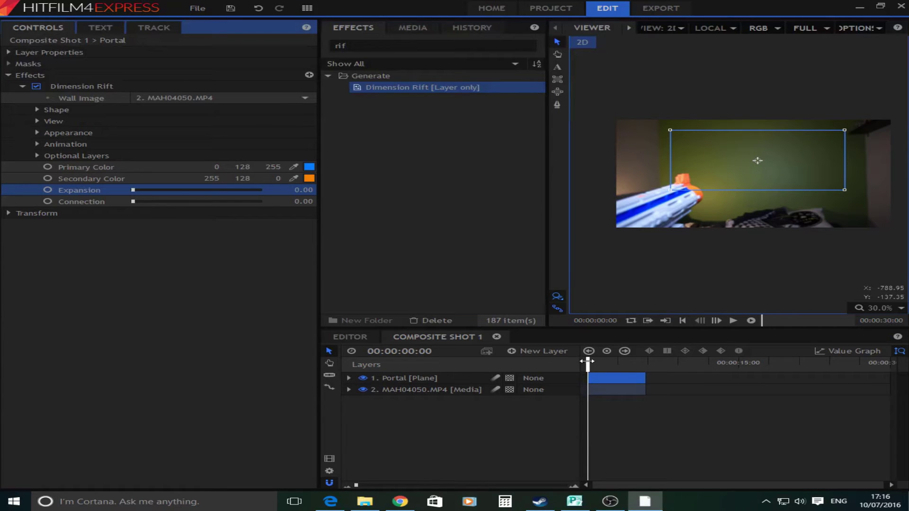
pyautogui.moveTo(587, 362); pyautogui.dragTo(590, 362)
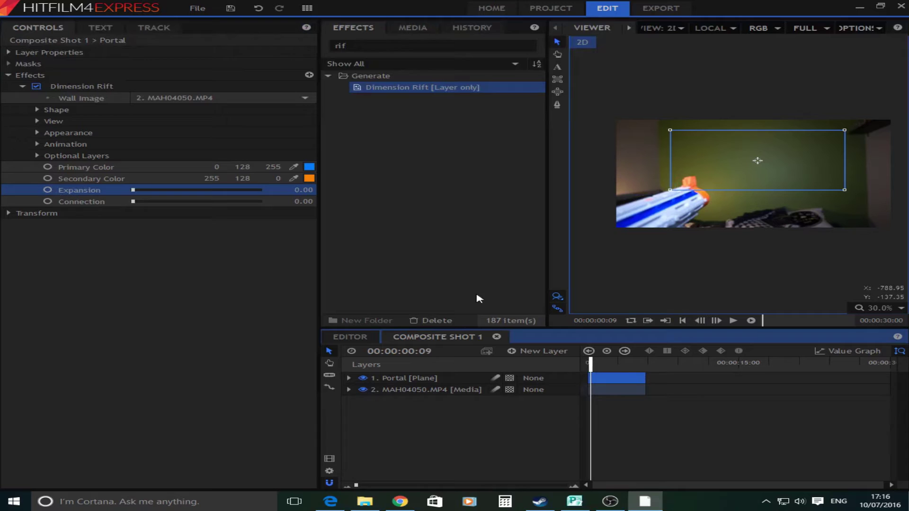
pyautogui.moveTo(588, 366); pyautogui.dragTo(520, 365)
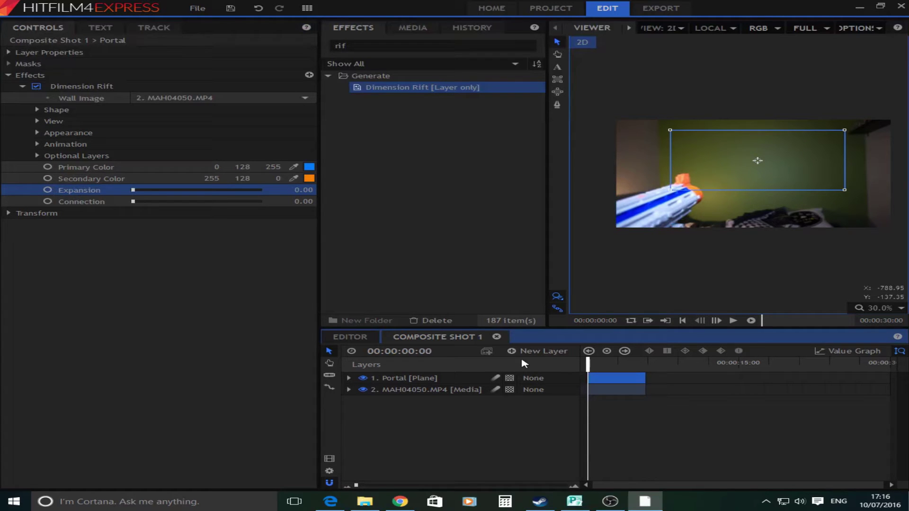
pyautogui.click(48, 191)
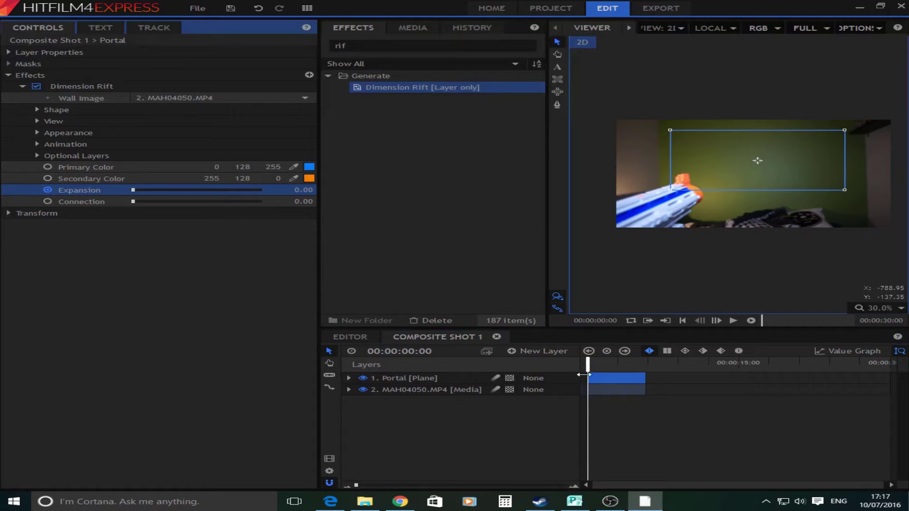
# Raise Expansion to 1.00 at frame 15 and scrub the keyframes to check the portal opening
pyautogui.moveTo(588, 366); pyautogui.dragTo(593, 367)
pyautogui.moveTo(136, 191); pyautogui.dragTo(279, 195)
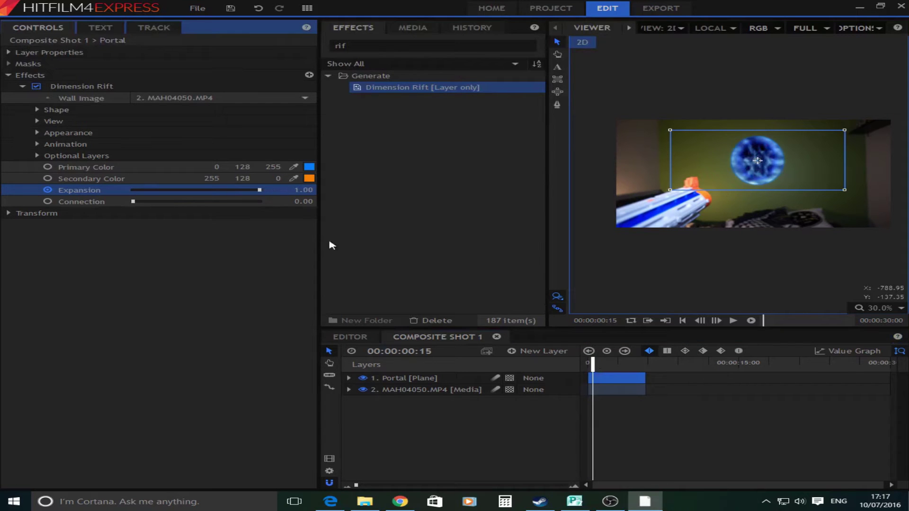
pyautogui.click(348, 378)
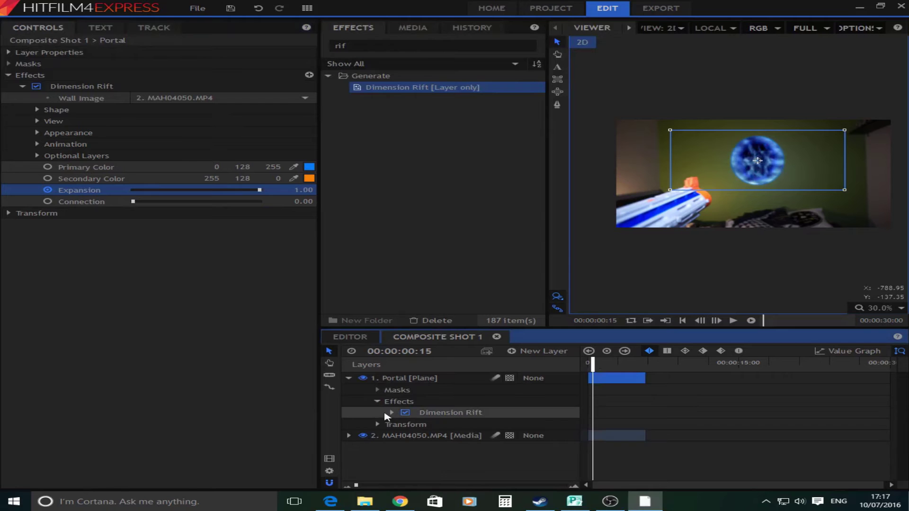
pyautogui.click(391, 413)
pyautogui.scroll(-3, 590, 432)
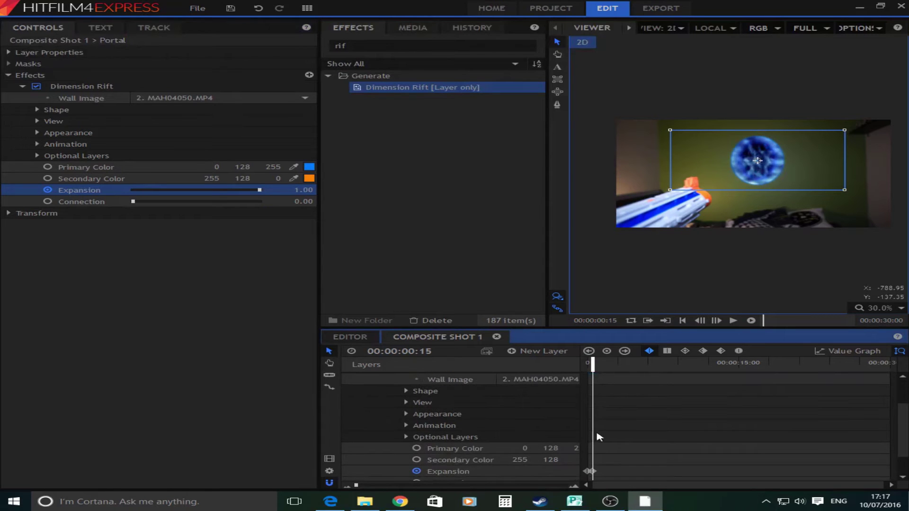
pyautogui.moveTo(592, 363); pyautogui.dragTo(587, 365)
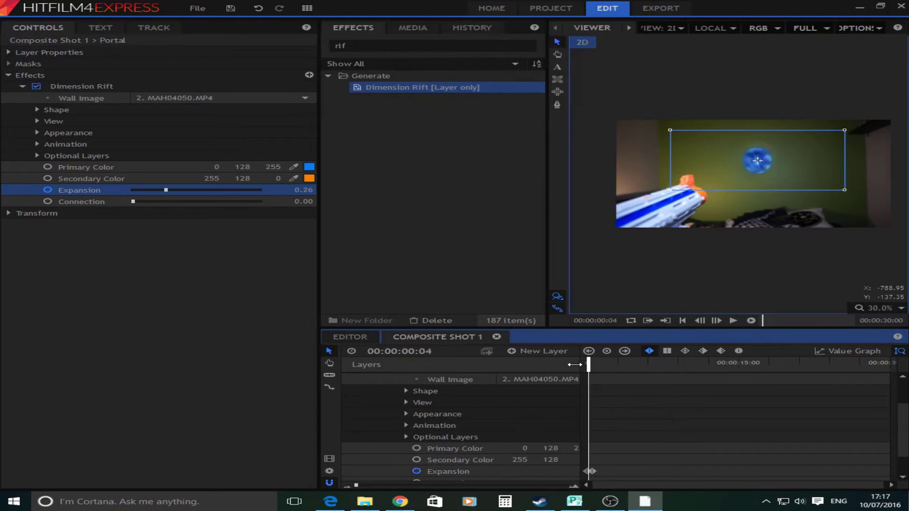
pyautogui.click(590, 370)
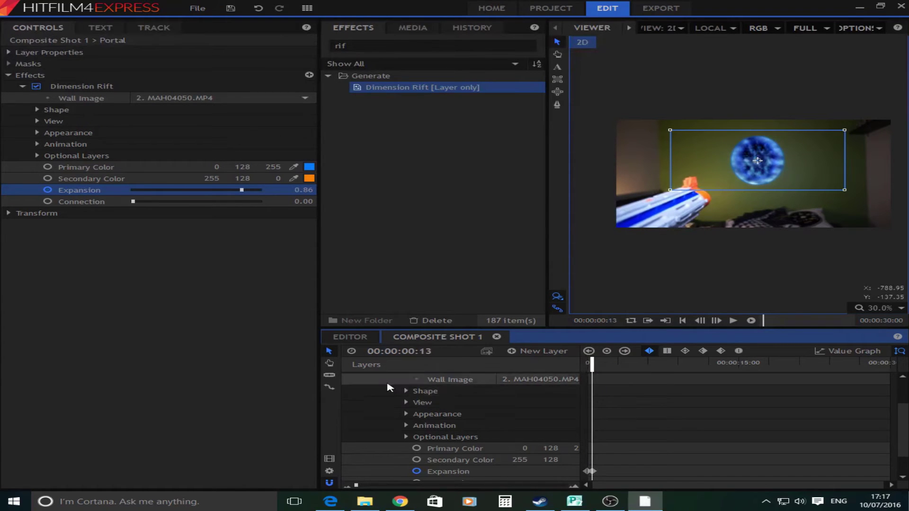
pyautogui.scroll(4, 374, 386)
pyautogui.click(351, 379)
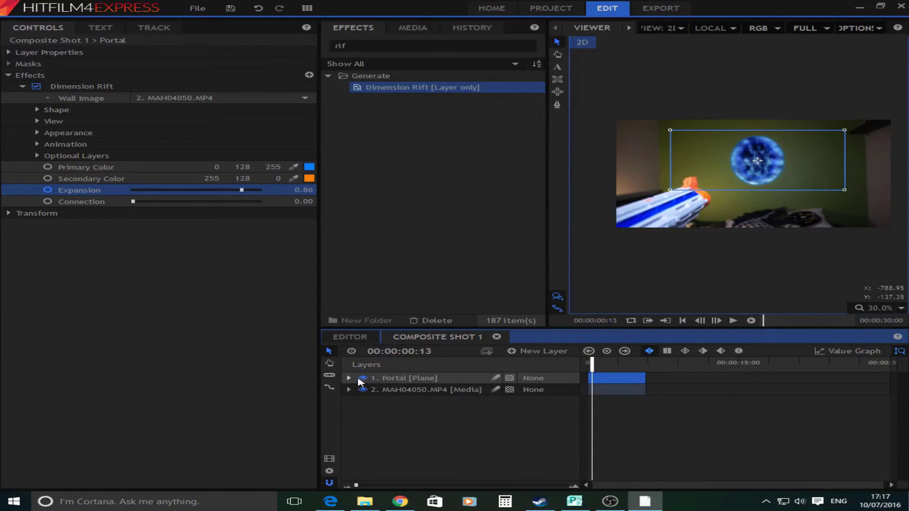
# Drag landscape-mountains-nature-clouds.jpg onto the timeline and trim it to the other clips' length
pyautogui.click(412, 28)
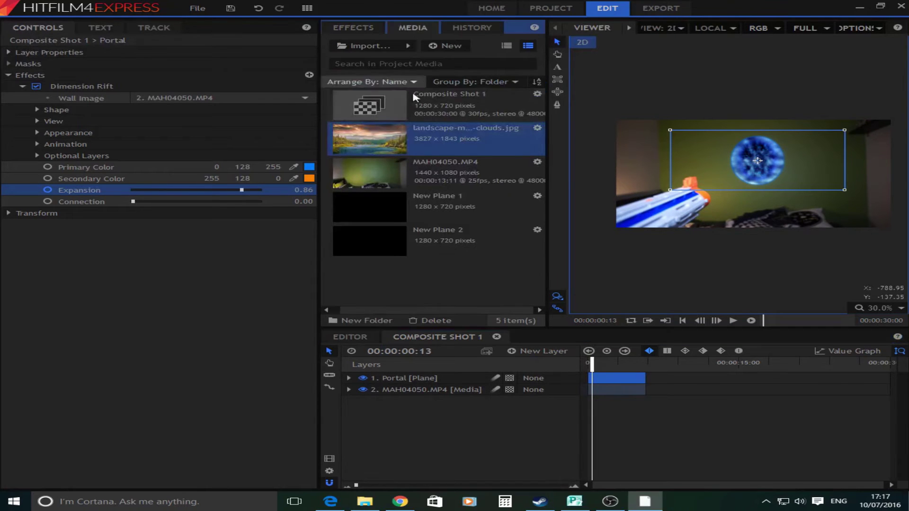
pyautogui.moveTo(341, 133); pyautogui.dragTo(607, 374)
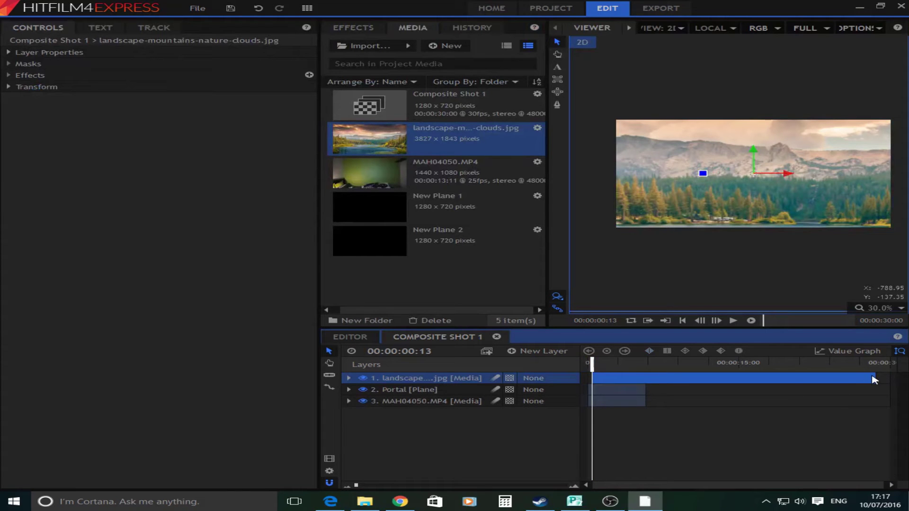
pyautogui.moveTo(874, 379); pyautogui.dragTo(643, 378)
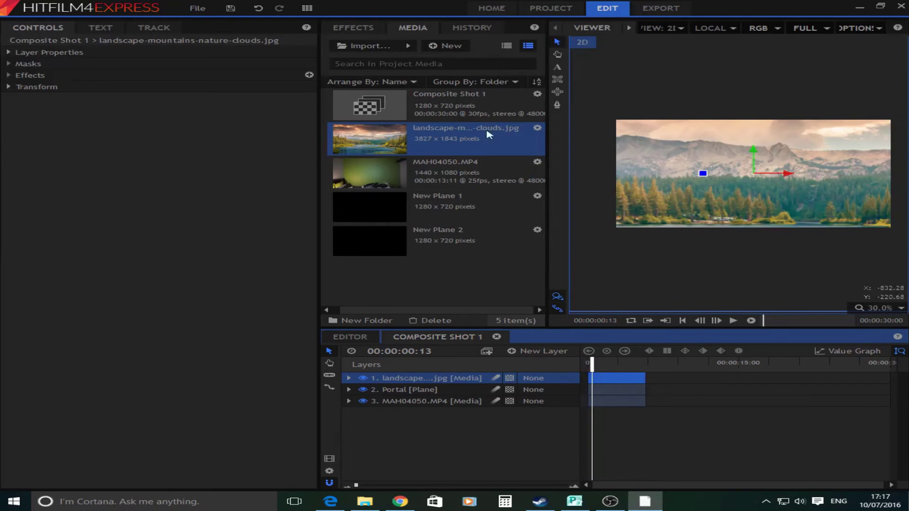
# Set the Portal rift's View image to the landscape JPG and hide the landscape layer
pyautogui.click(353, 28)
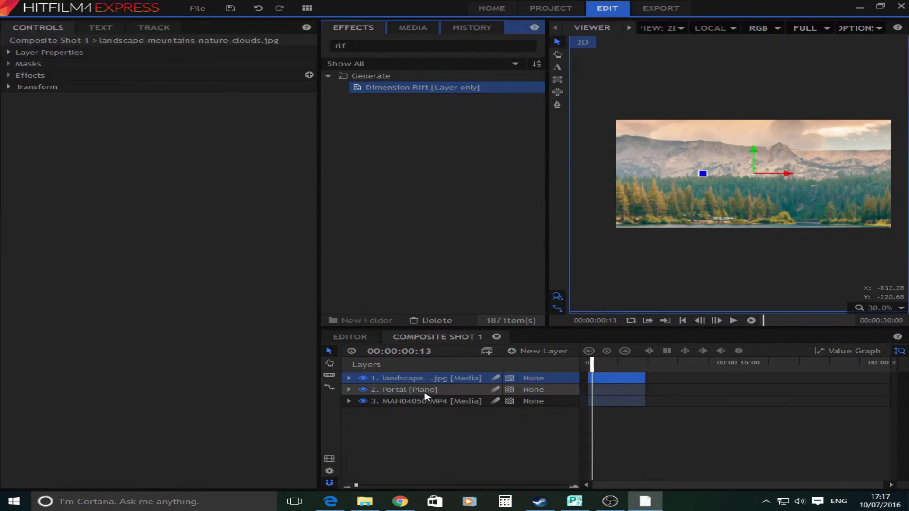
pyautogui.moveTo(425, 397); pyautogui.dragTo(425, 396)
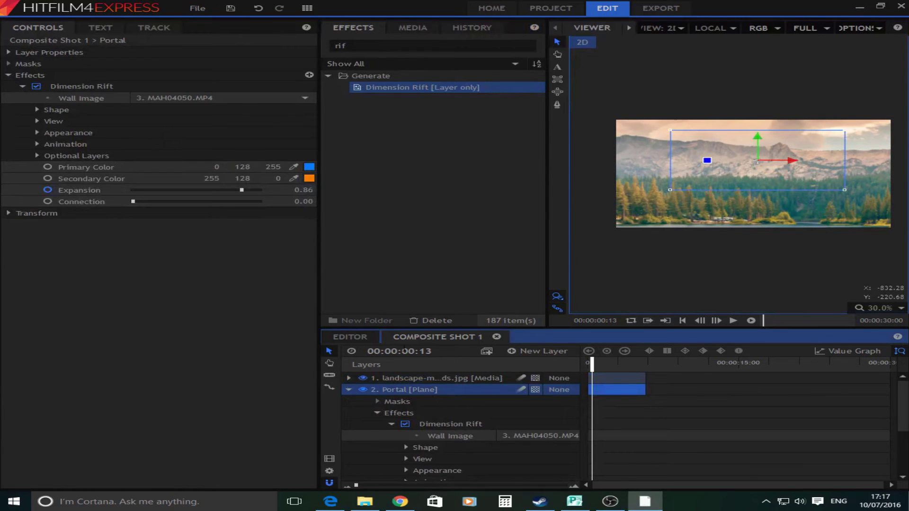
pyautogui.click(36, 133)
pyautogui.click(36, 132)
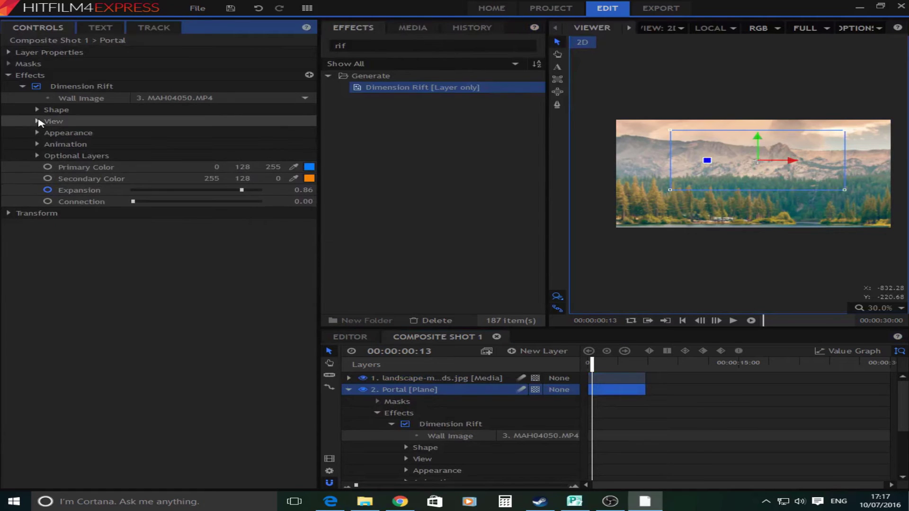
pyautogui.click(37, 121)
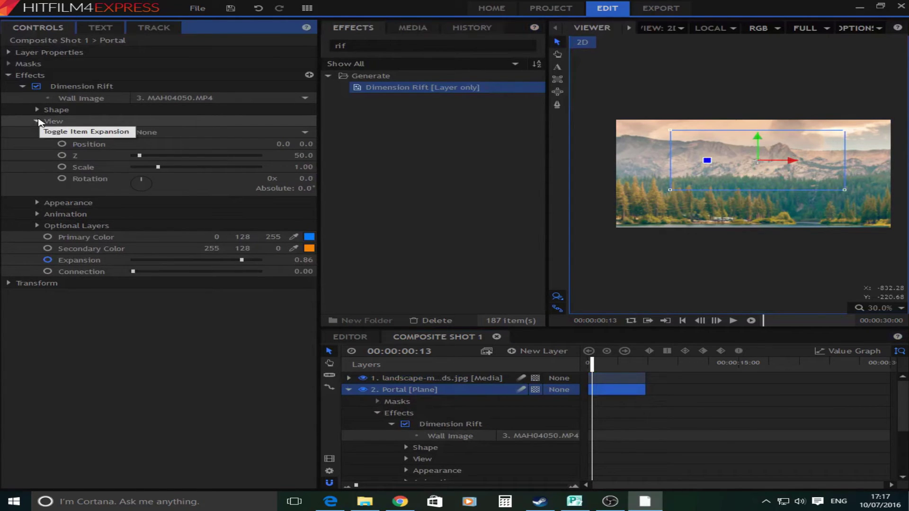
pyautogui.click(145, 134)
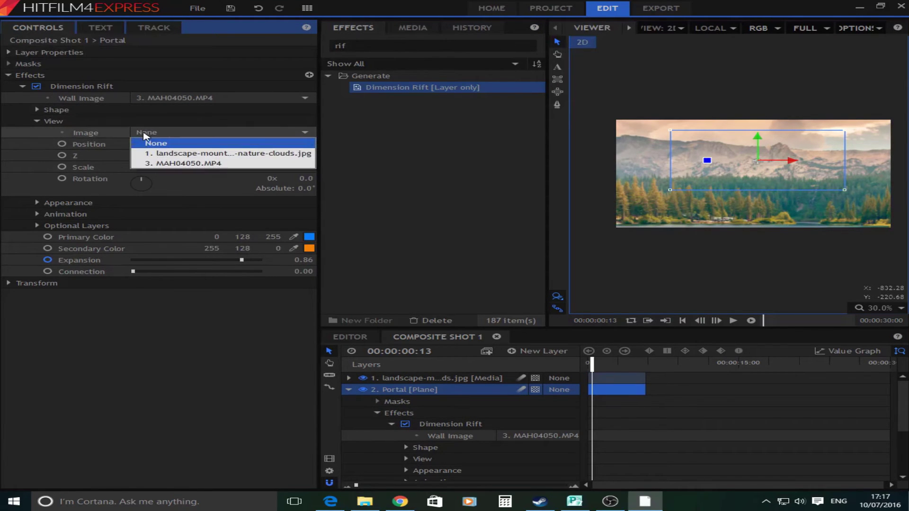
pyautogui.click(168, 154)
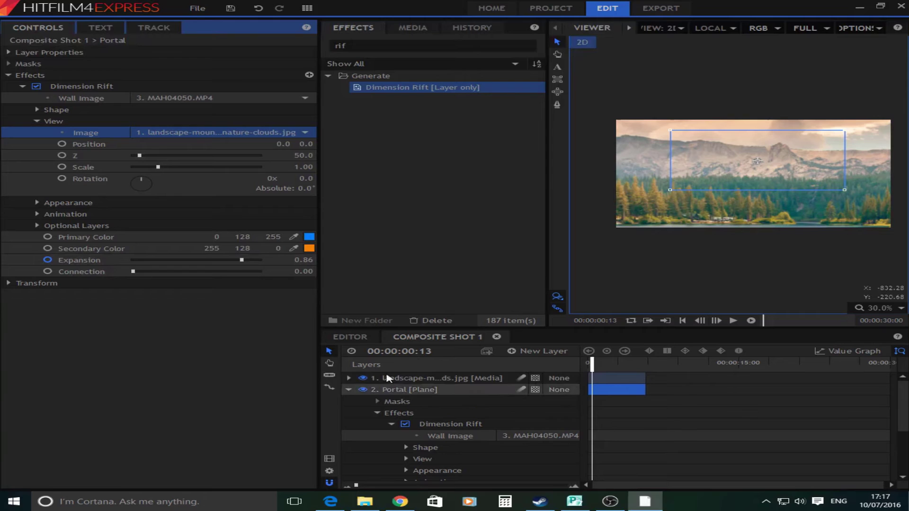
pyautogui.click(363, 379)
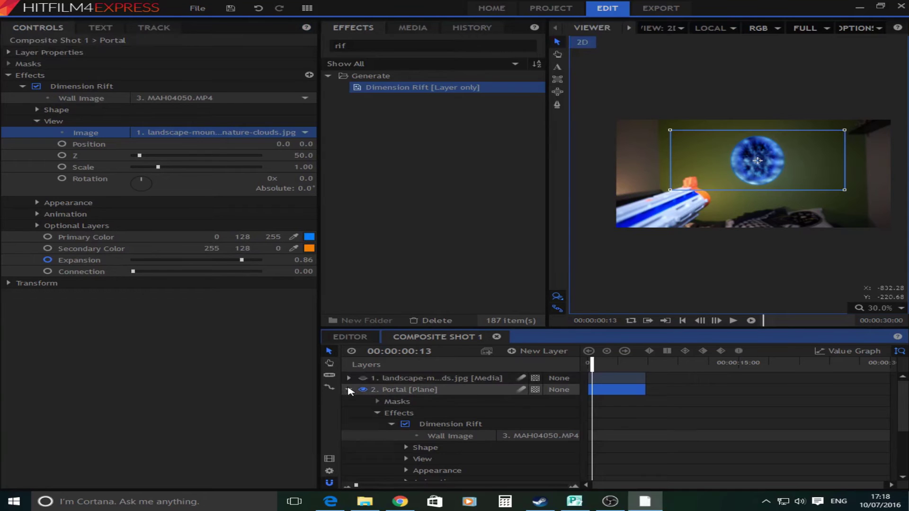
pyautogui.click(348, 389)
pyautogui.moveTo(592, 364)
pyautogui.mouseDown()
pyautogui.moveTo(600, 365)
pyautogui.moveTo(588, 364)
pyautogui.mouseUp()
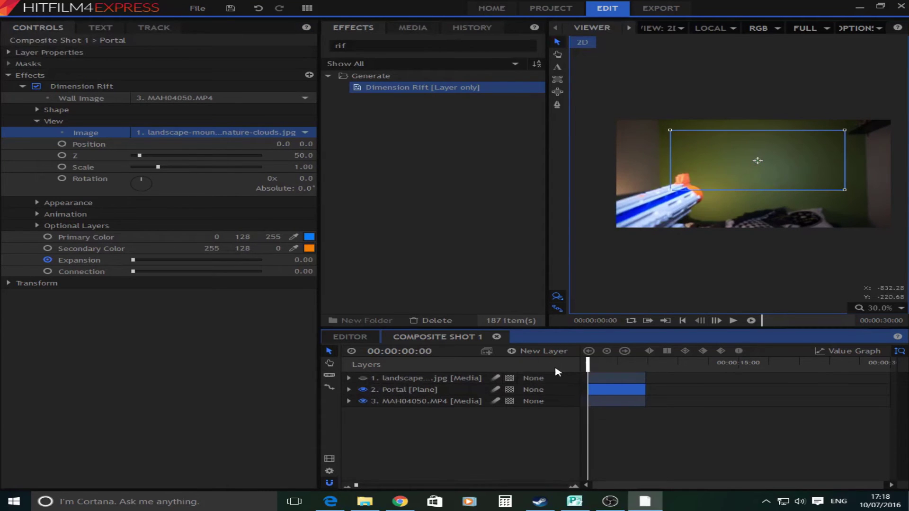
pyautogui.click(600, 365)
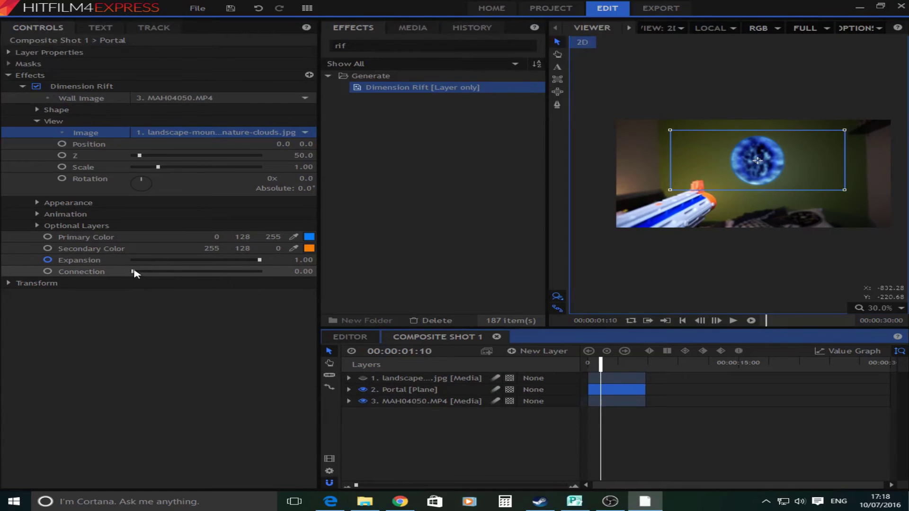
pyautogui.moveTo(134, 273); pyautogui.dragTo(272, 276)
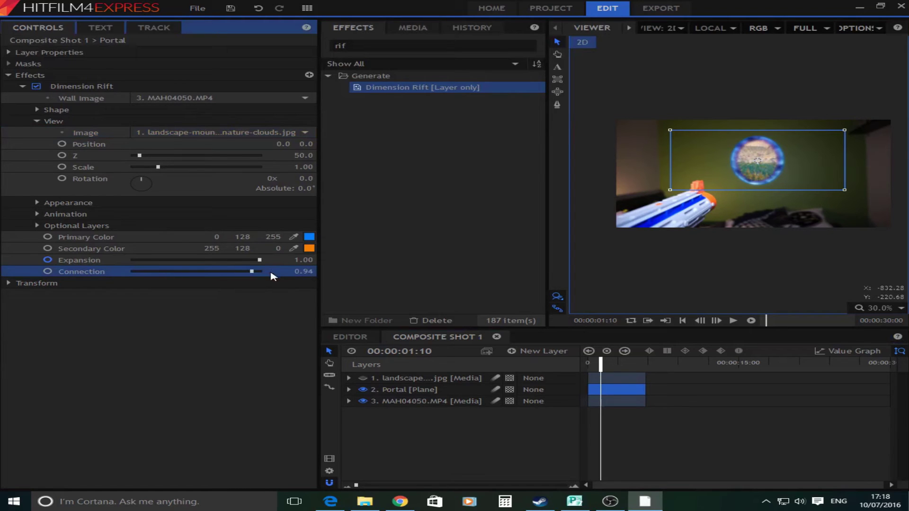
pyautogui.moveTo(139, 277); pyautogui.dragTo(132, 276)
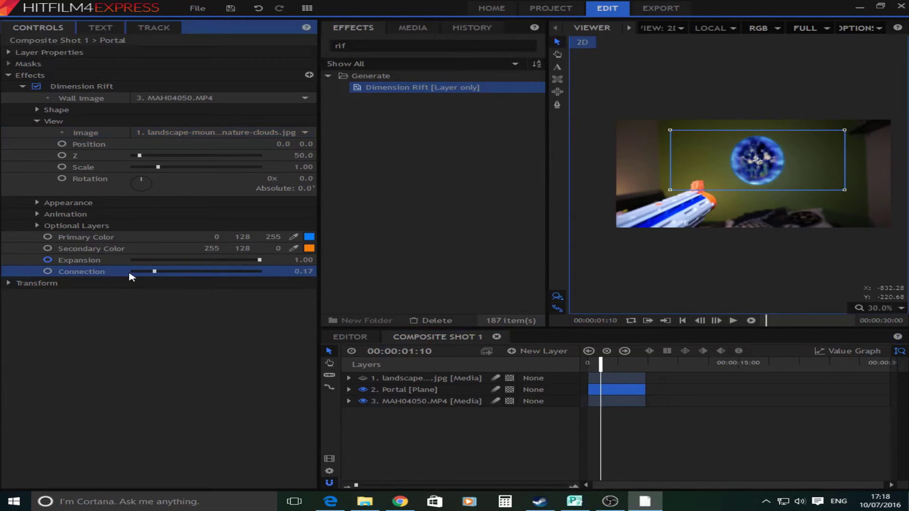
pyautogui.moveTo(212, 281); pyautogui.dragTo(81, 282)
pyautogui.moveTo(600, 374); pyautogui.dragTo(495, 373)
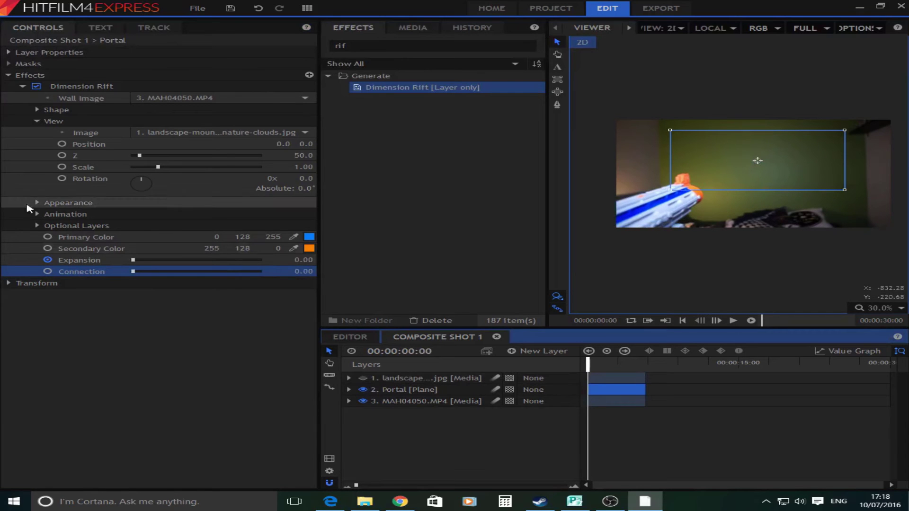
# Keyframe Connection at 0, then raise it to 1.00 at frame 17
pyautogui.click(48, 272)
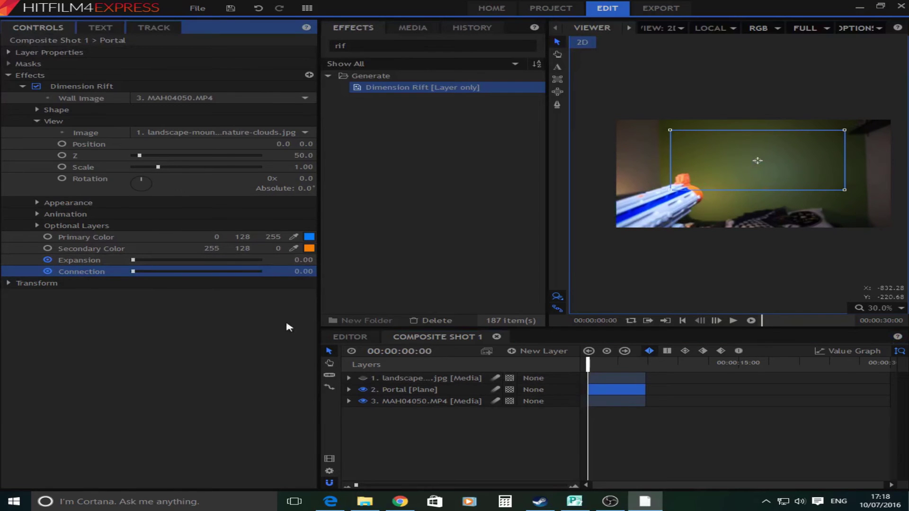
pyautogui.click(587, 363)
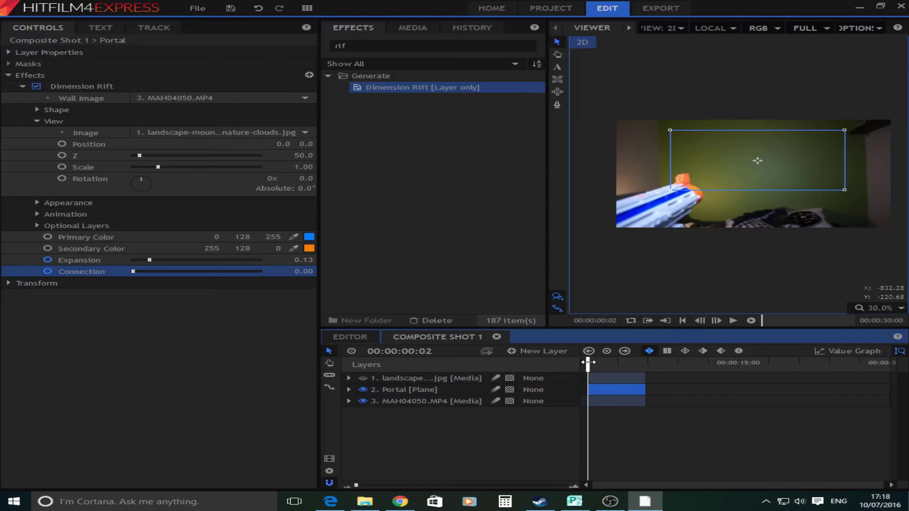
pyautogui.moveTo(588, 362); pyautogui.dragTo(593, 365)
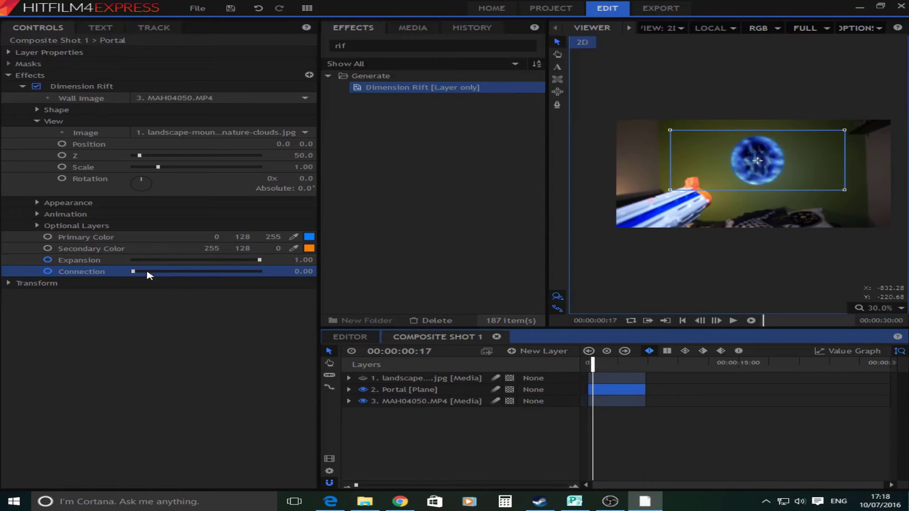
pyautogui.moveTo(147, 275); pyautogui.dragTo(175, 276)
pyautogui.moveTo(252, 272); pyautogui.dragTo(285, 274)
# Play back from the start to check the landscape appearing as the portal opens
pyautogui.click(350, 390)
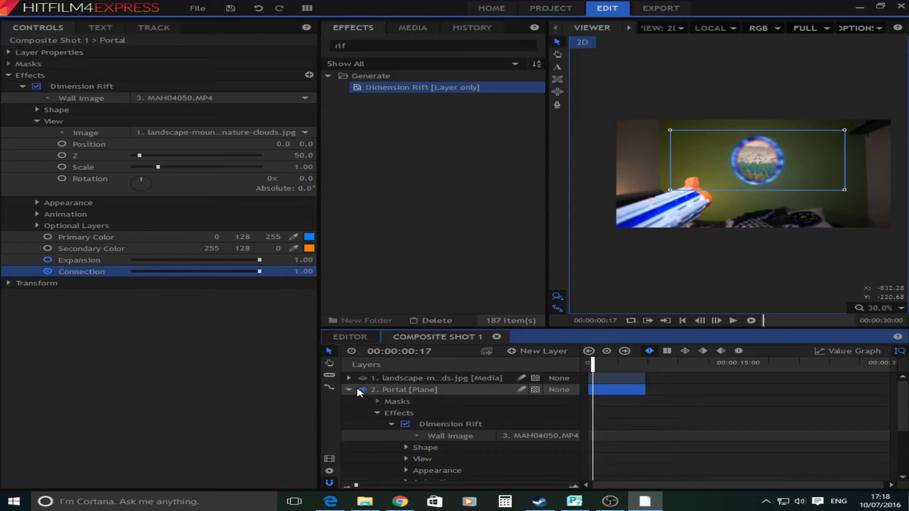
pyautogui.scroll(-5, 400, 449)
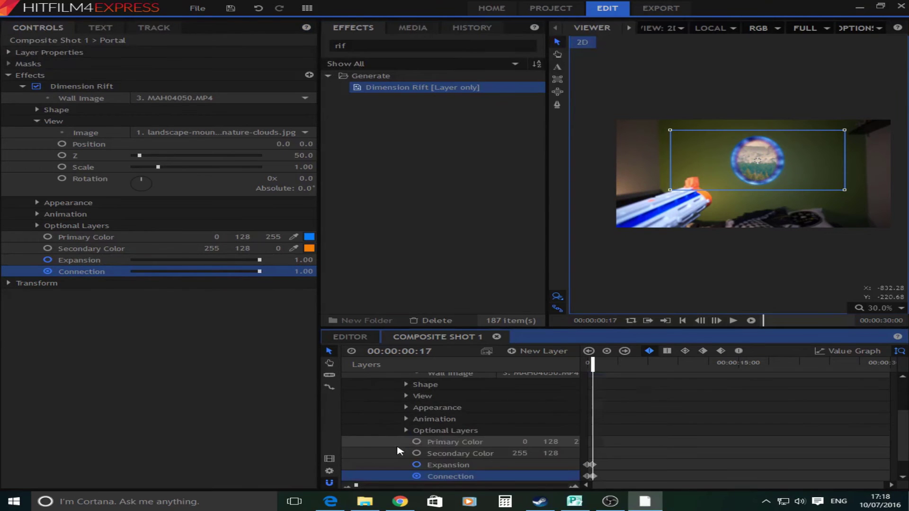
pyautogui.click(587, 363)
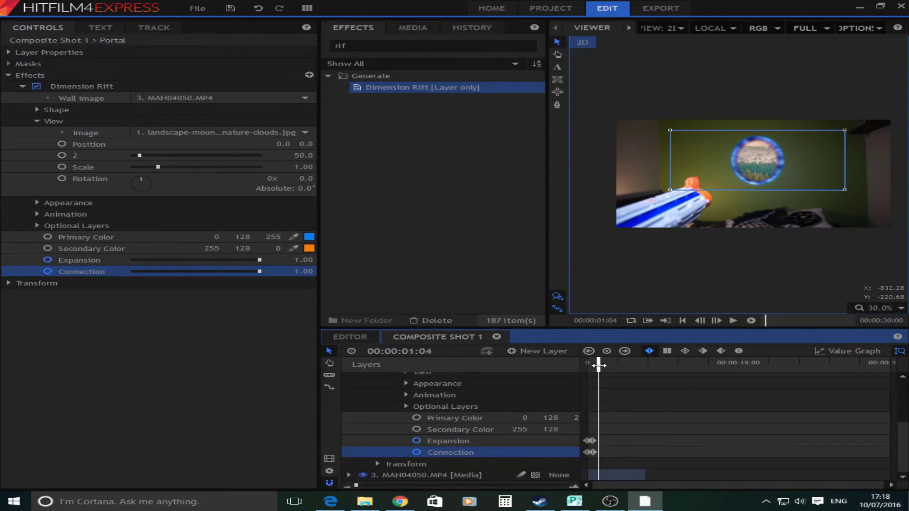
pyautogui.click(733, 321)
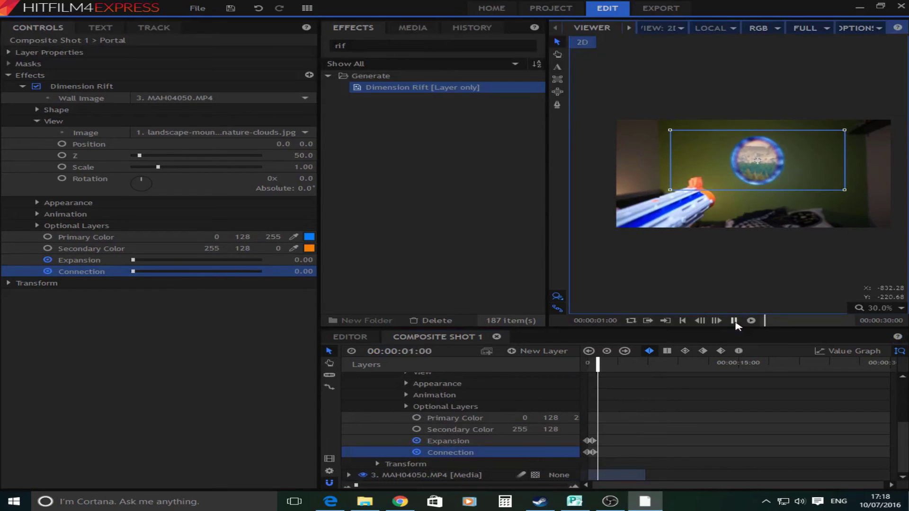
pyautogui.click(733, 321)
pyautogui.scroll(3, 386, 402)
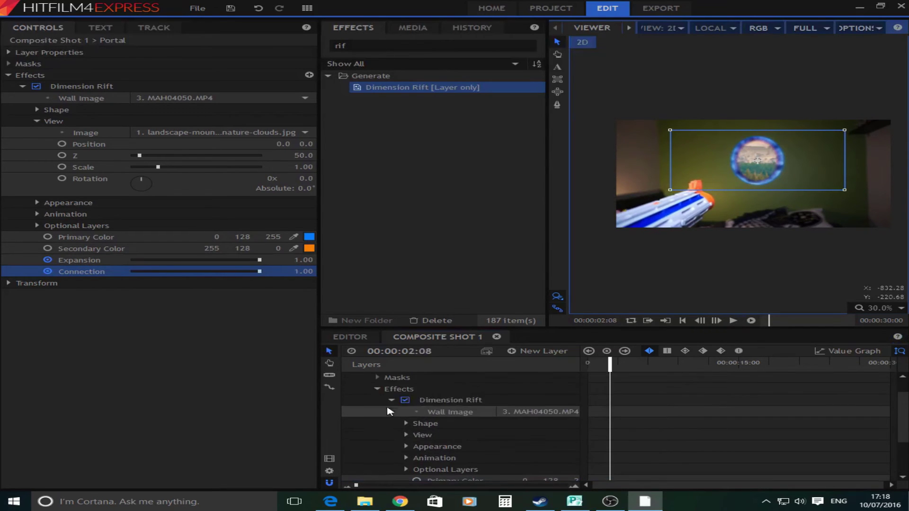
pyautogui.scroll(5, 386, 399)
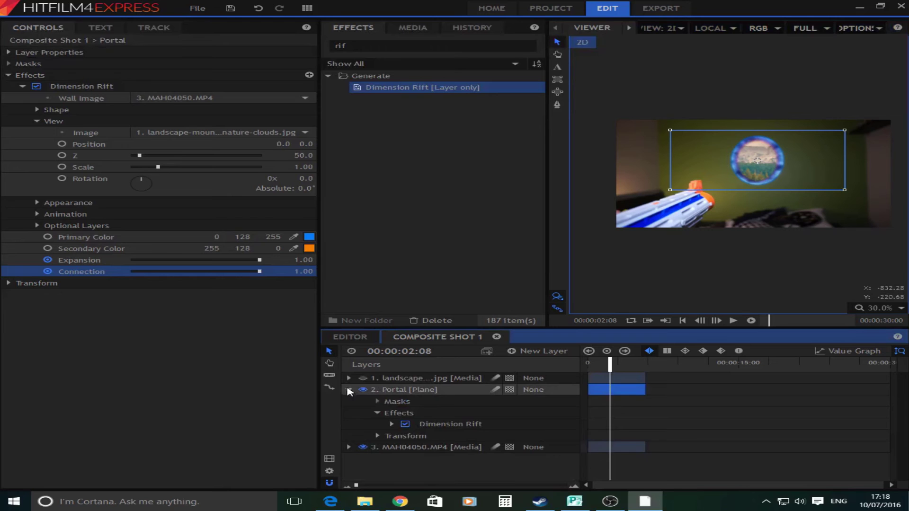
pyautogui.click(348, 390)
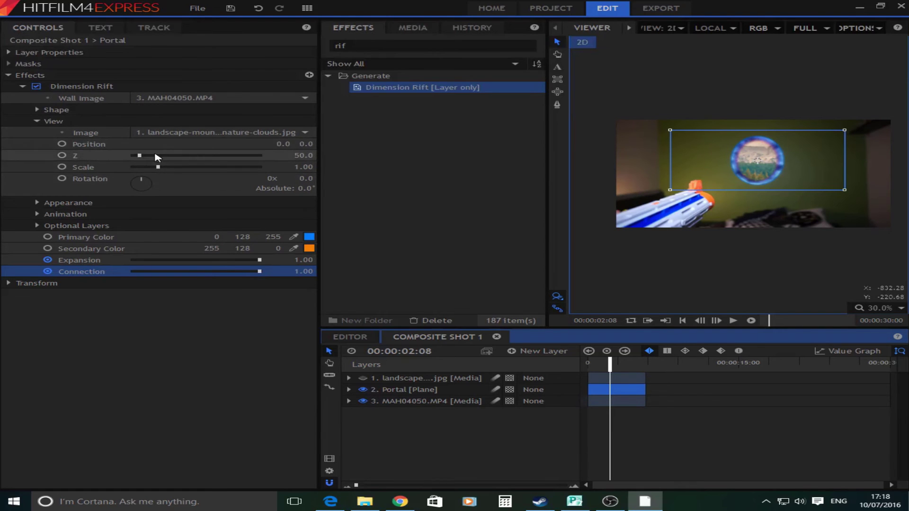
# Set the rift View Z depth to 1000.0 and nudge the portal slightly up and right
pyautogui.moveTo(141, 155); pyautogui.dragTo(282, 166)
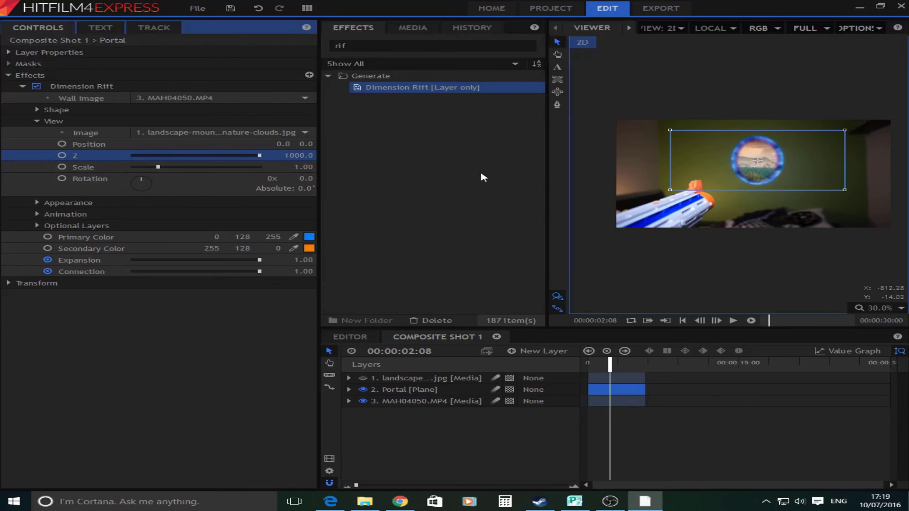
pyautogui.moveTo(756, 169); pyautogui.dragTo(765, 163)
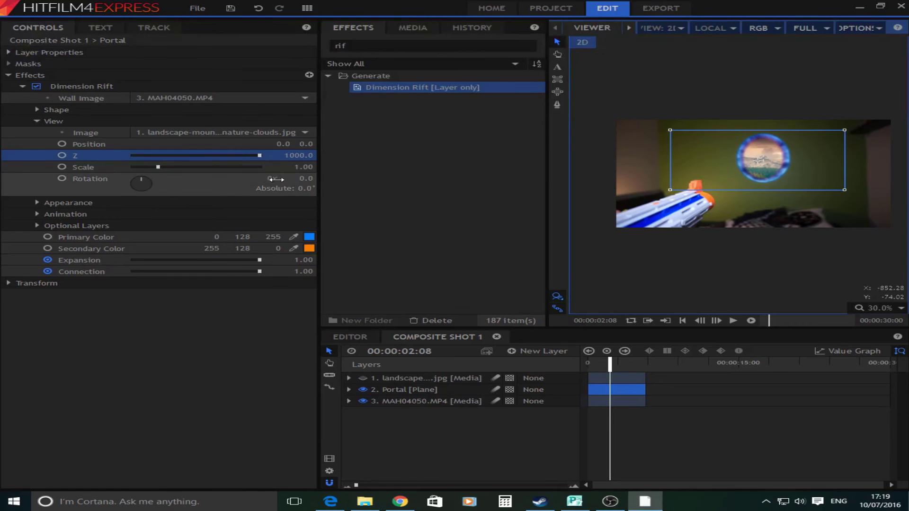
pyautogui.click(756, 173)
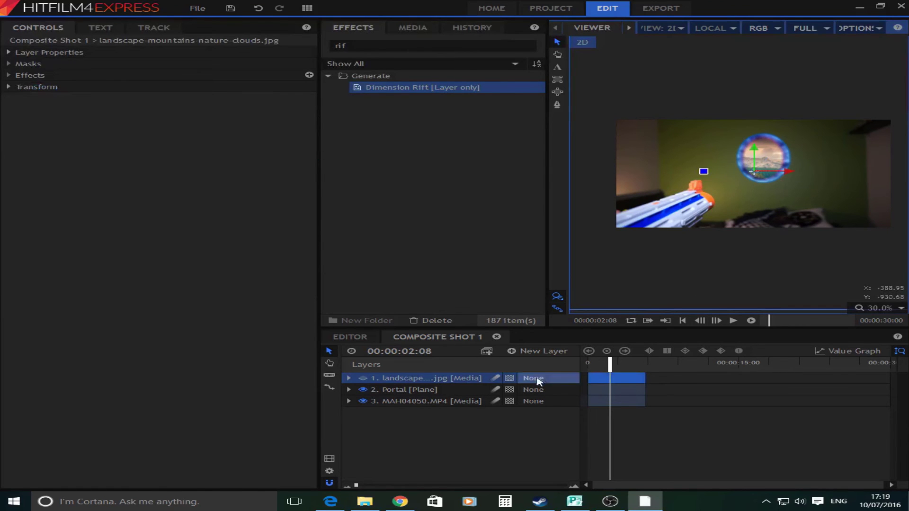
pyautogui.click(449, 389)
pyautogui.click(773, 152)
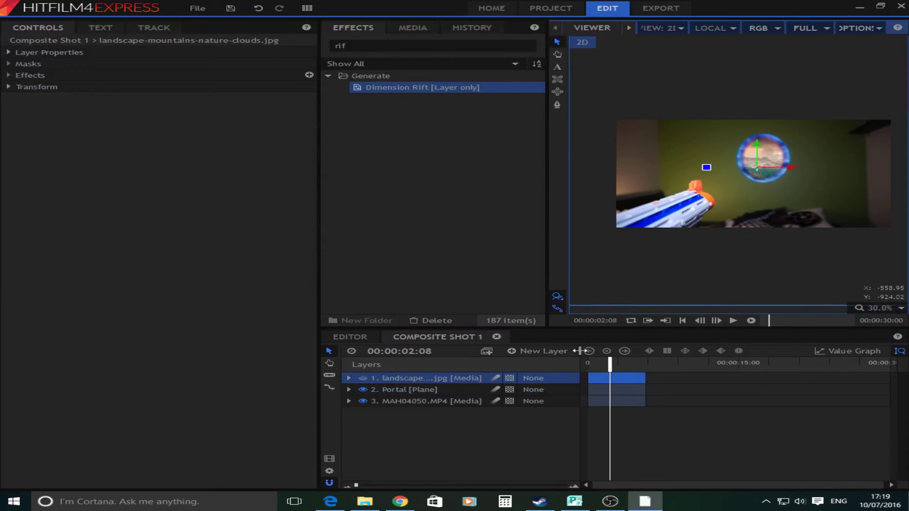
pyautogui.click(422, 390)
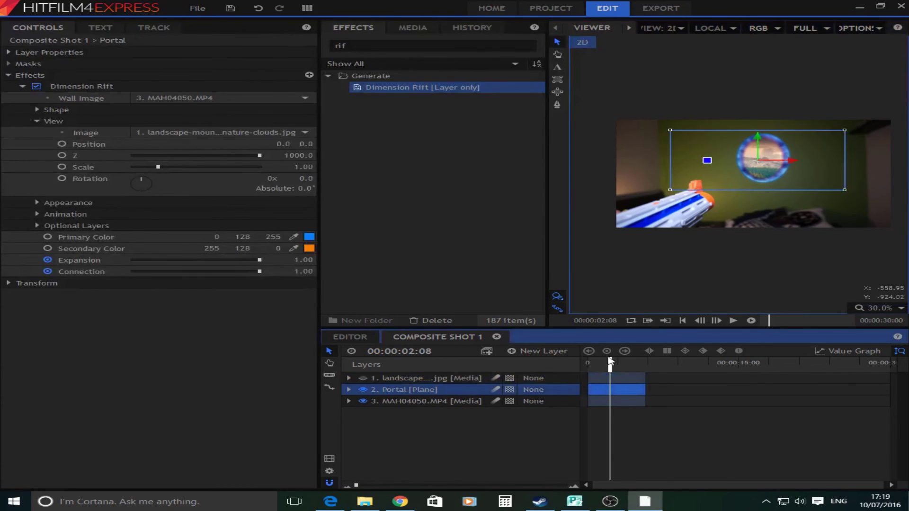
pyautogui.moveTo(608, 363); pyautogui.dragTo(629, 366)
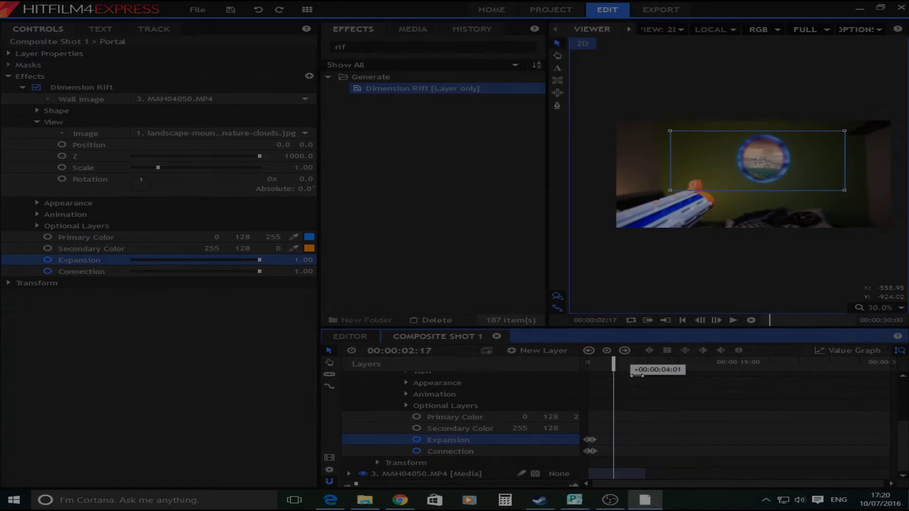
# Add an Expansion keyframe holding 1.00 at 00:00:04:21
pyautogui.moveTo(637, 375)
pyautogui.mouseDown()
pyautogui.moveTo(629, 372)
pyautogui.moveTo(642, 372)
pyautogui.mouseUp()
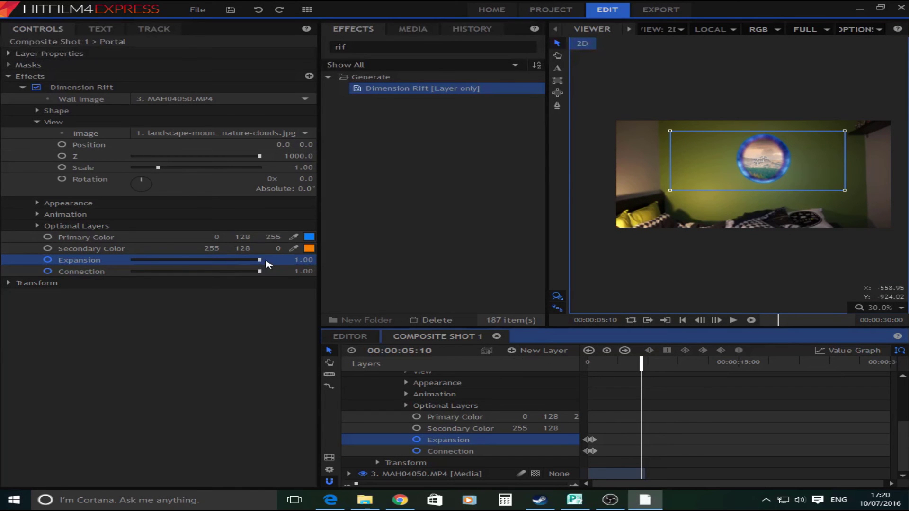
pyautogui.moveTo(641, 365); pyautogui.dragTo(634, 365)
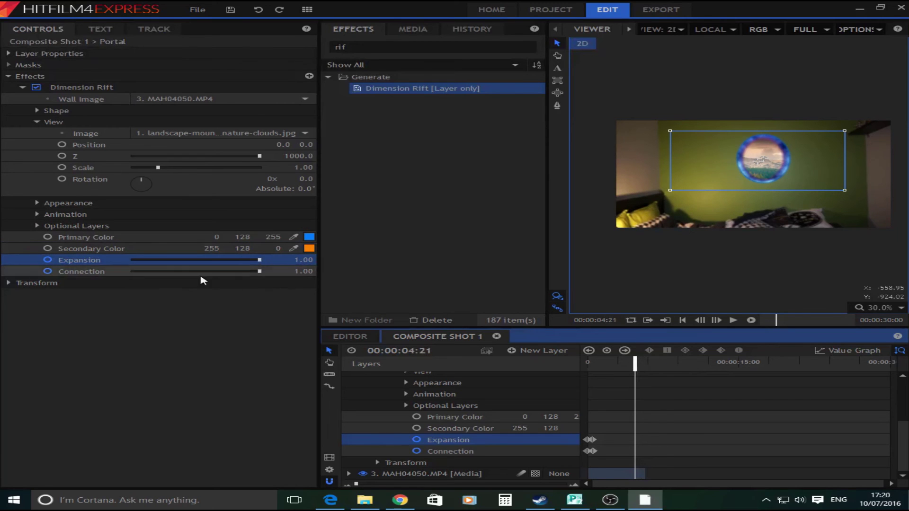
pyautogui.click(259, 260)
pyautogui.moveTo(259, 261); pyautogui.dragTo(257, 260)
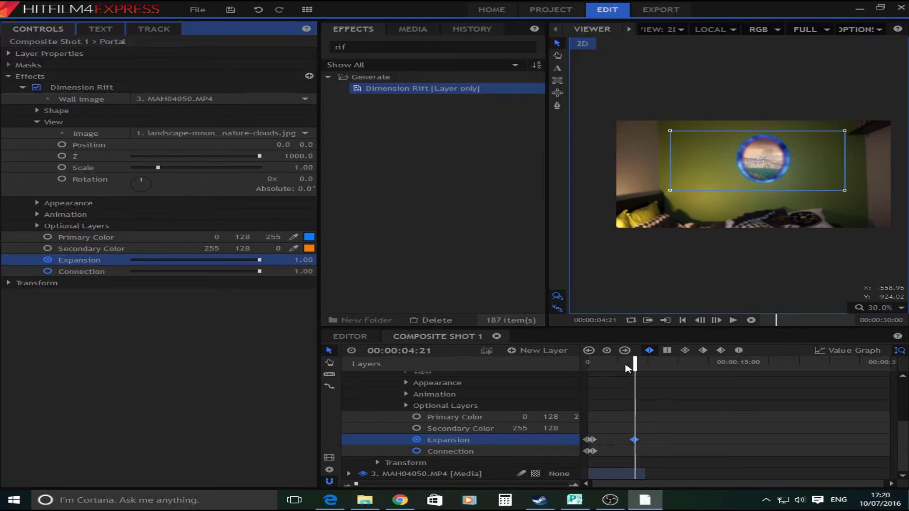
# Drop Expansion to 0.00 at 00:00:05:14 and scrub back to preview the portal closing
pyautogui.moveTo(634, 365); pyautogui.dragTo(642, 366)
pyautogui.moveTo(259, 259); pyautogui.dragTo(256, 260)
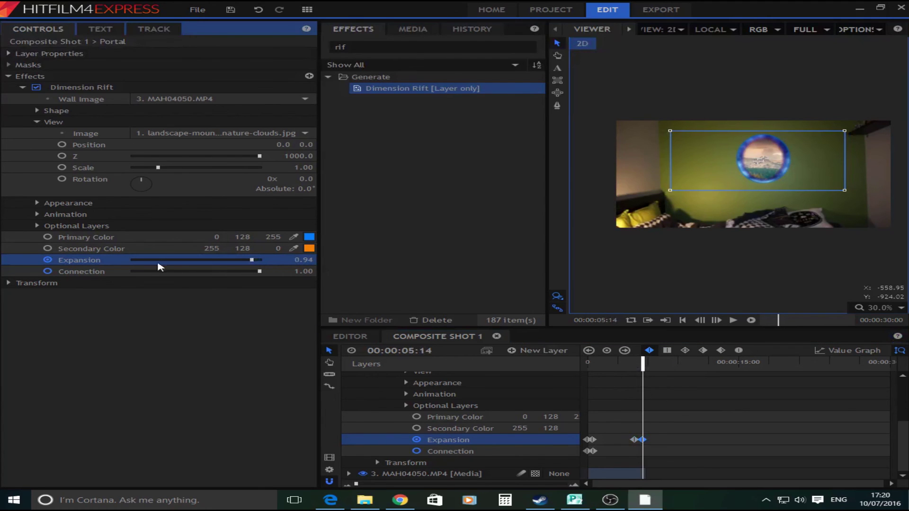
pyautogui.moveTo(160, 267); pyautogui.dragTo(67, 270)
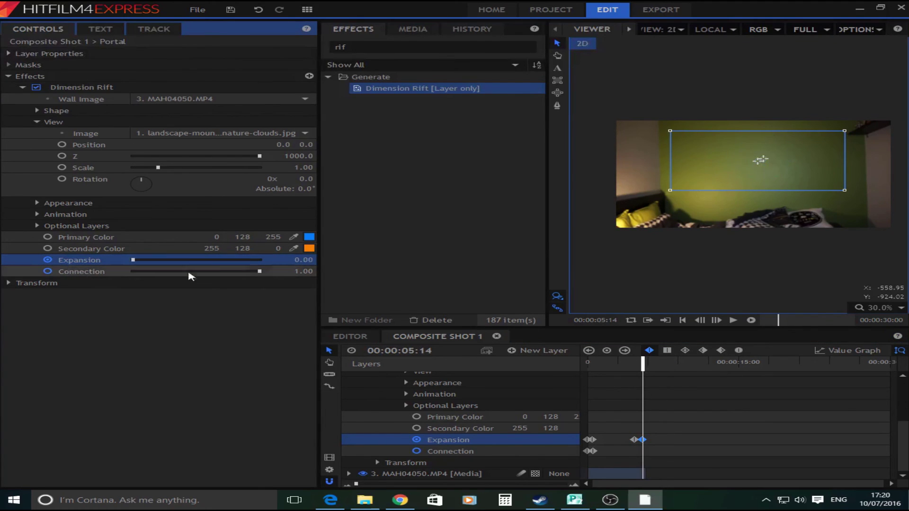
pyautogui.moveTo(642, 362); pyautogui.dragTo(498, 371)
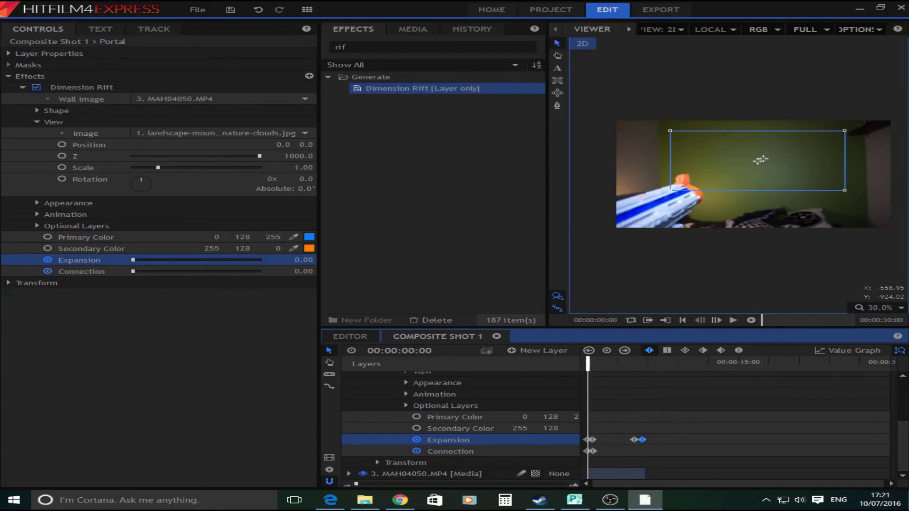
# Collapse the Portal layer's properties in the timeline and deselect the layer
pyautogui.scroll(5, 353, 389)
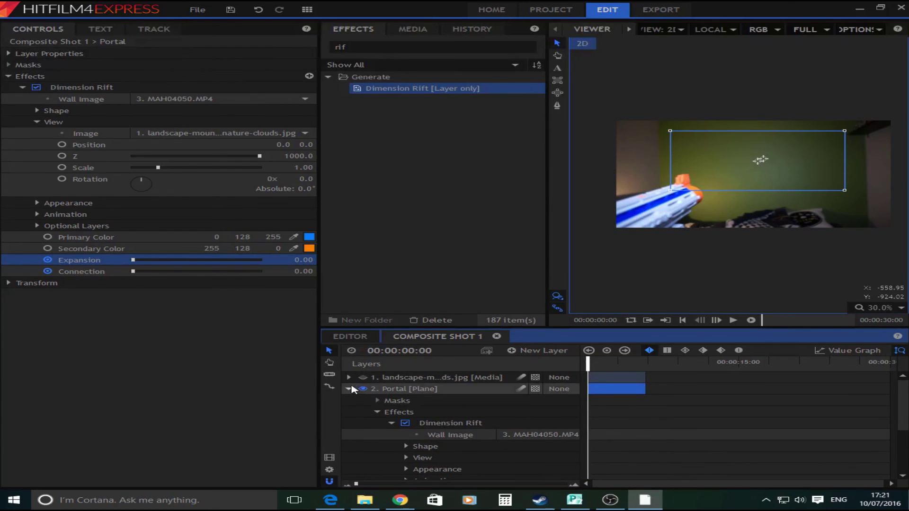
pyautogui.click(349, 389)
pyautogui.click(592, 378)
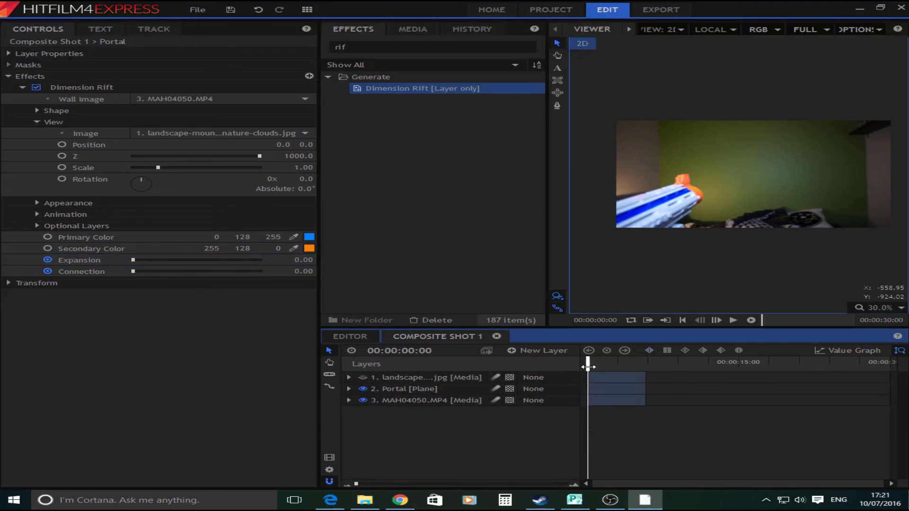